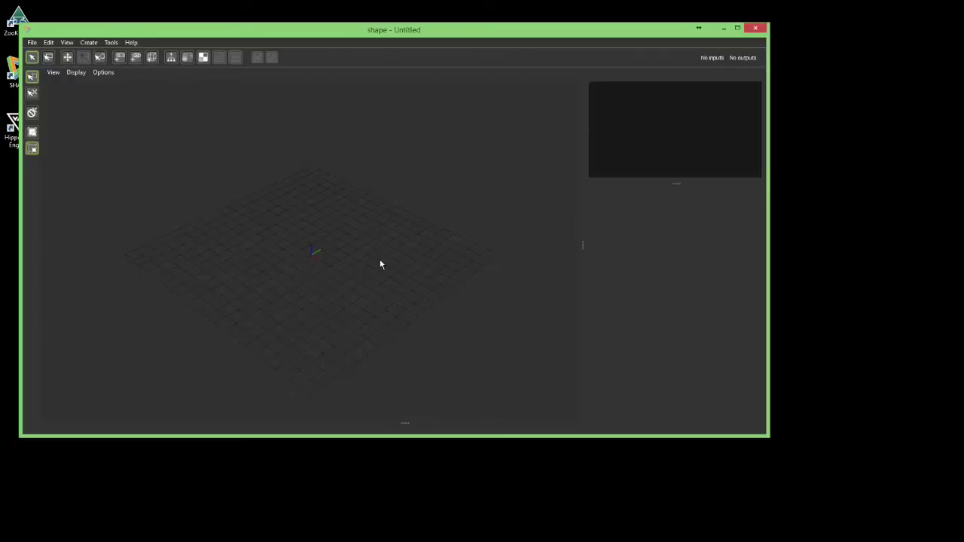
Minimise the shape window, start the Hippotizer Engine with ZooKeeper, and maximise the ZooKeeper window
left_click(724, 29)
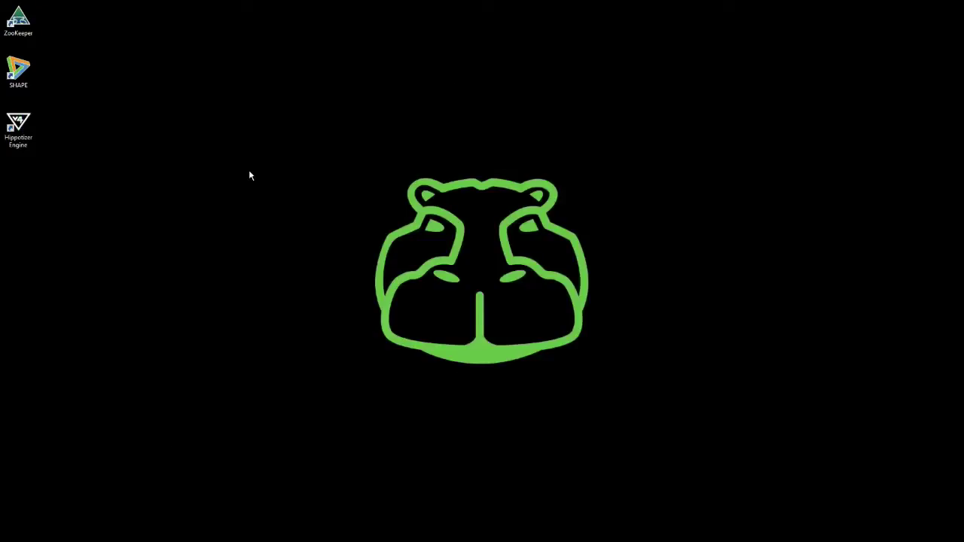
left_click(22, 122)
double_click(28, 122)
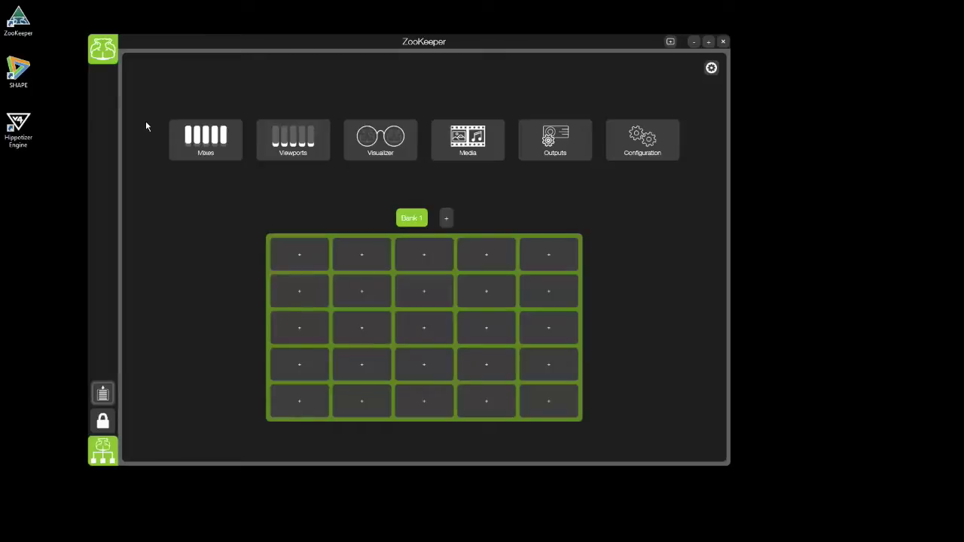
left_click(708, 41)
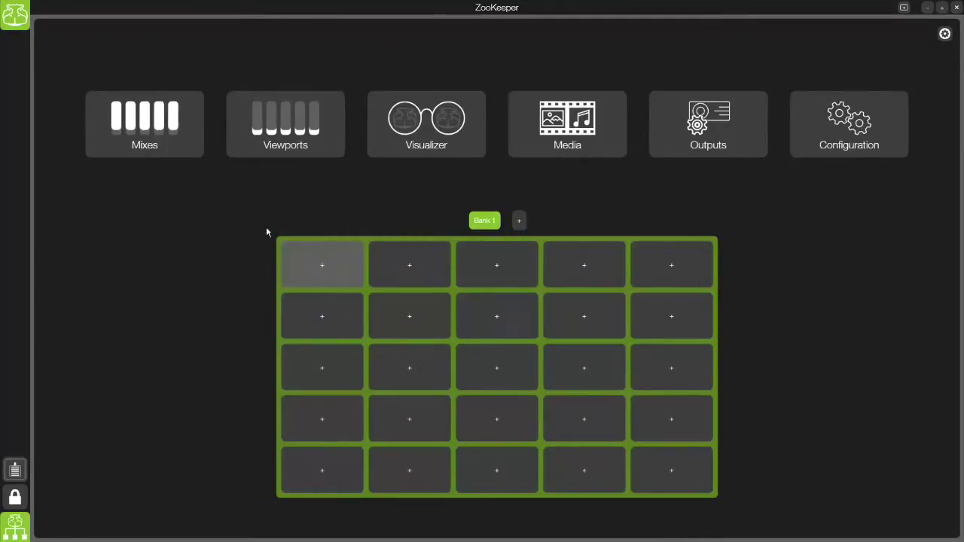
Check the mixes, and enter configuration mode for the selected engine's outputs, agreeing to stop all outputs
left_click(172, 127)
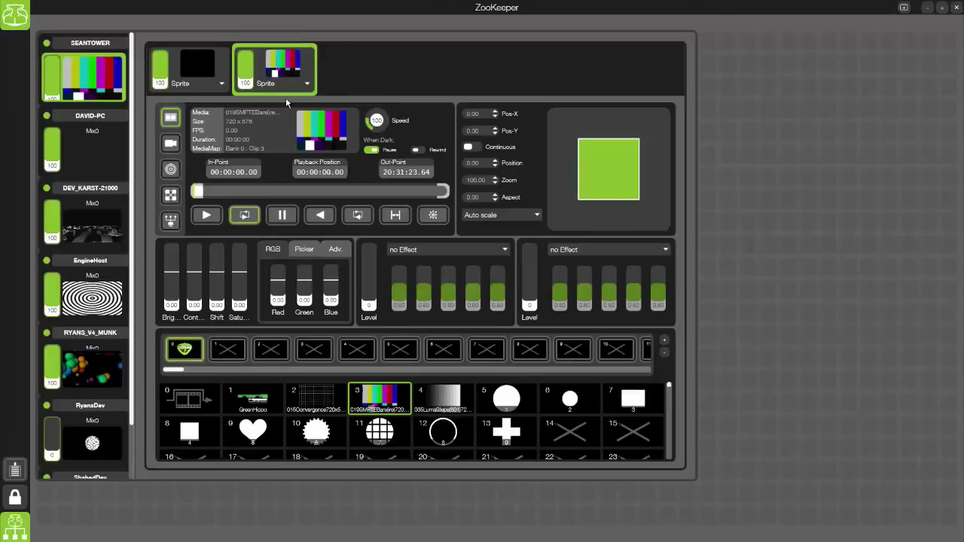
left_click(16, 18)
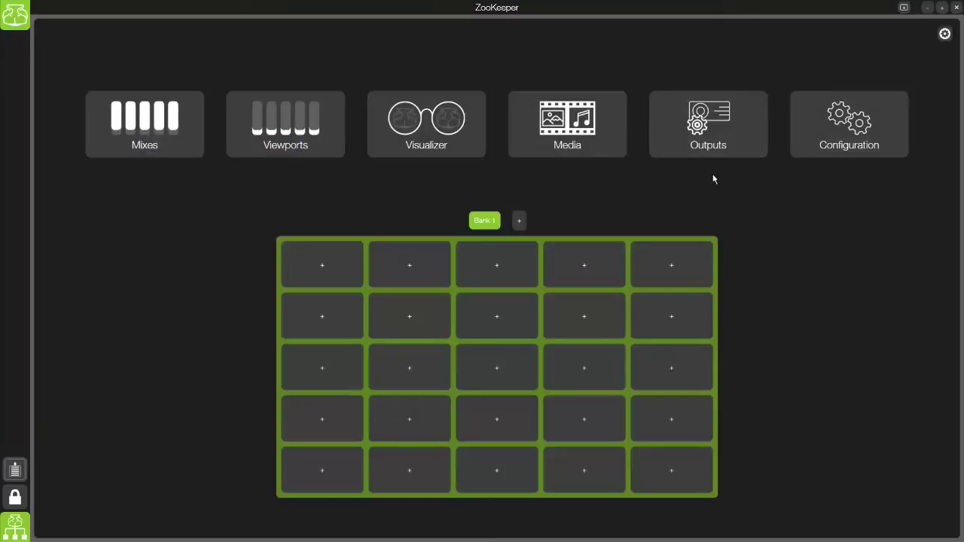
left_click(719, 141)
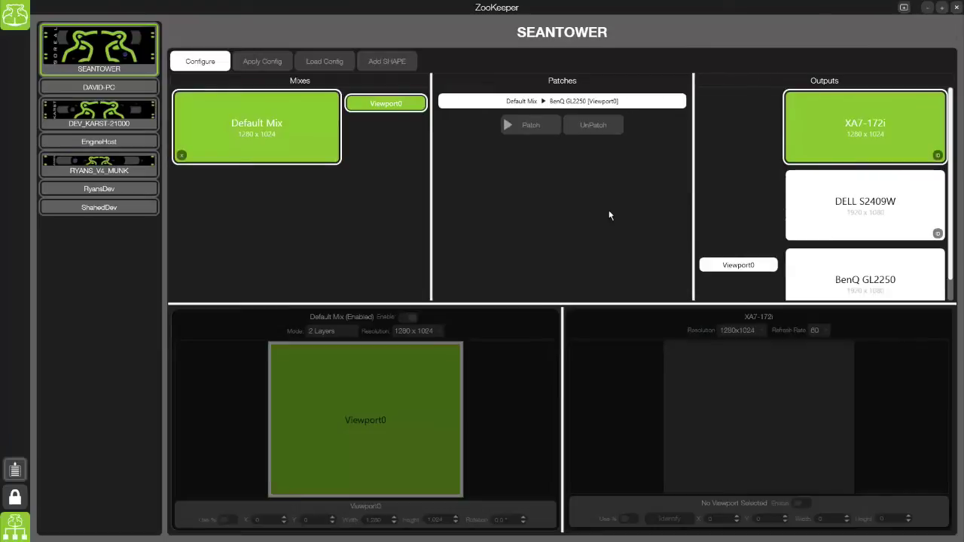
left_click(182, 60)
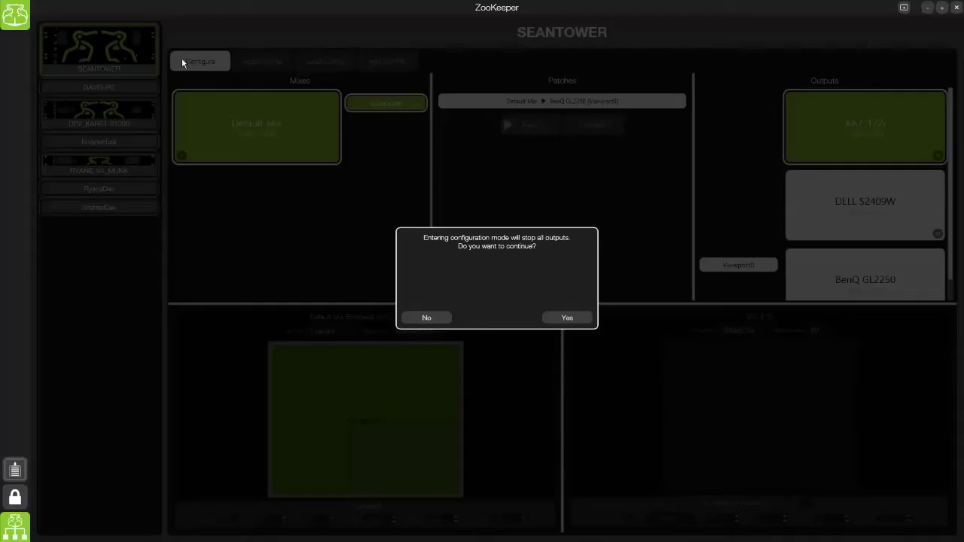
left_click(572, 320)
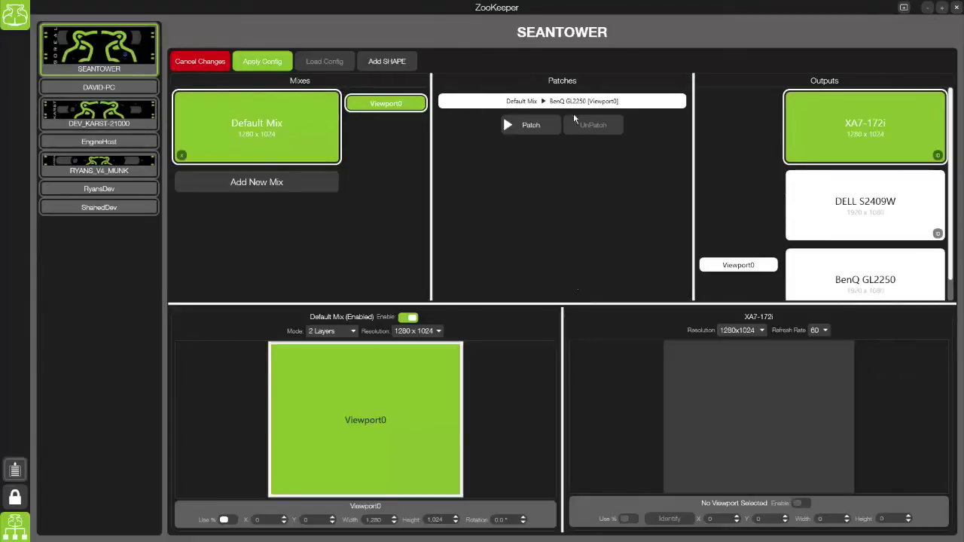
Unpatch the Default Mix from the BenQ GL2250 output and look over the available outputs
left_click(577, 104)
left_click(589, 125)
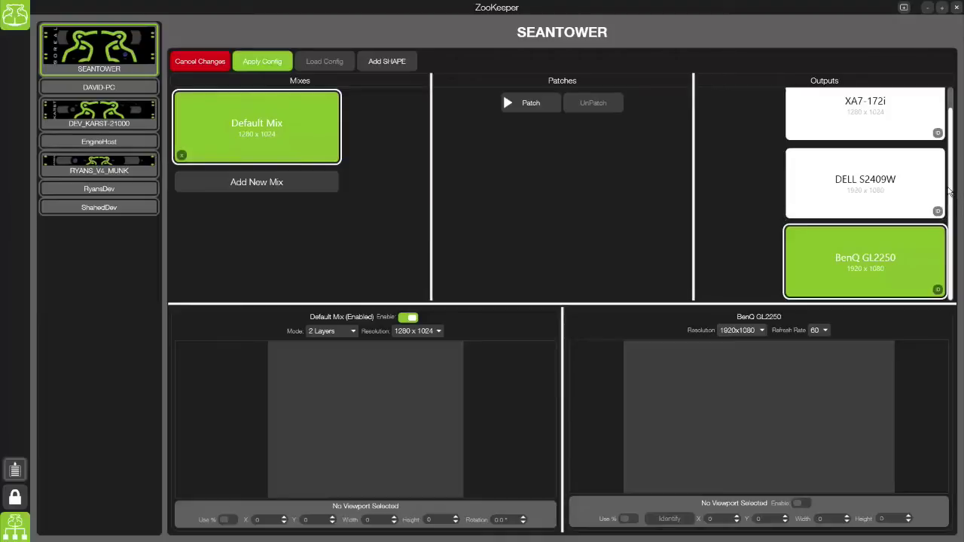
scroll(950, 159, "up", 1)
scroll(950, 159, "down", 1)
scroll(951, 158, "up", 1)
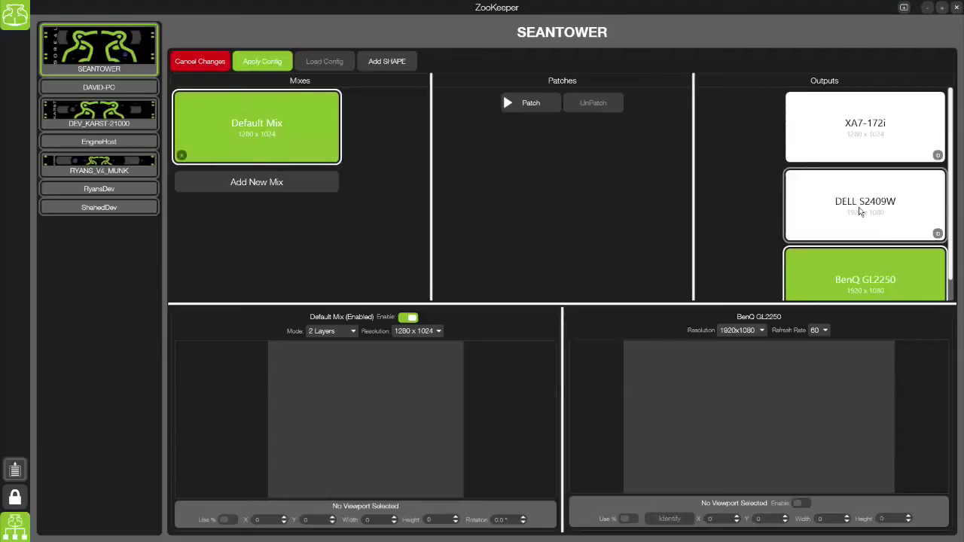
Add SHAPE to the patches with Default Mix as its source, and patch it to the DELL S2409W output
left_click(384, 62)
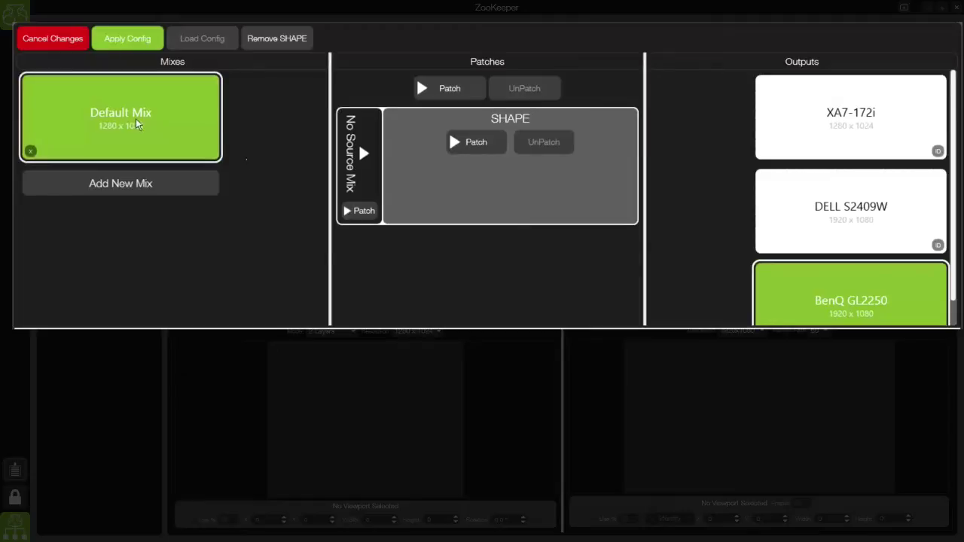
left_click(359, 212)
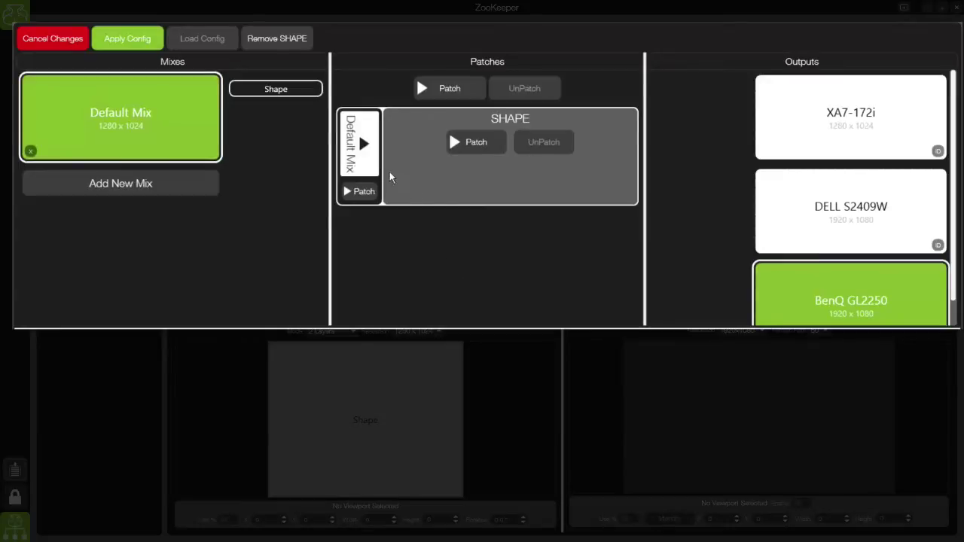
left_click(364, 147)
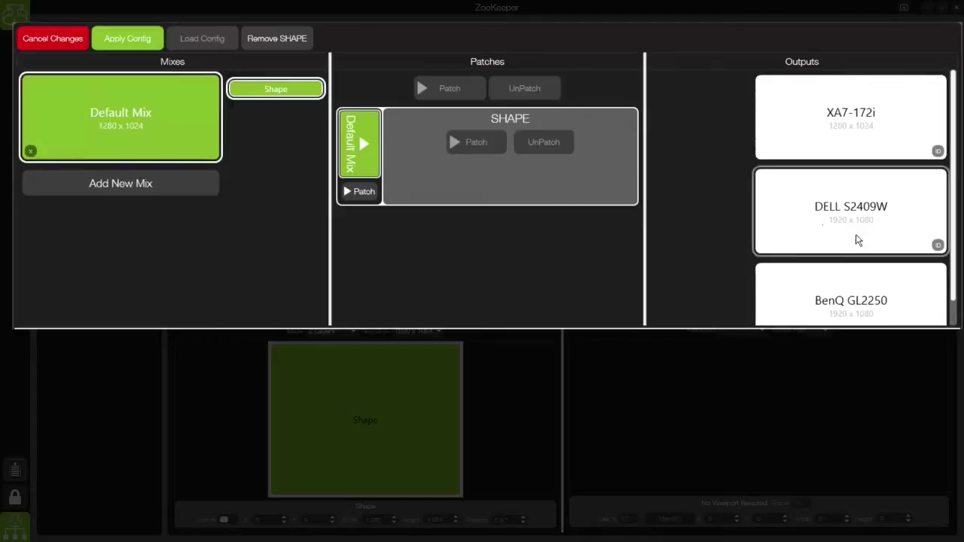
left_click(856, 238)
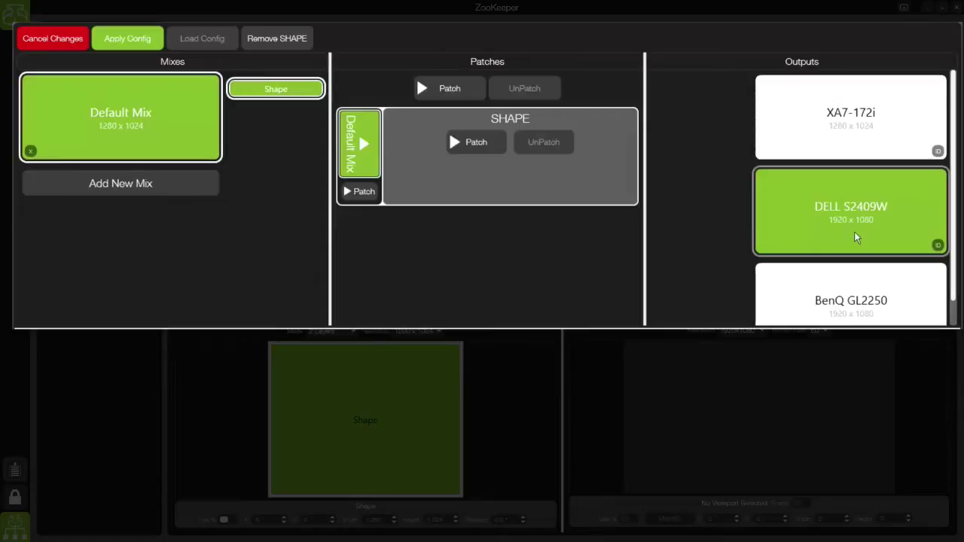
left_click(474, 143)
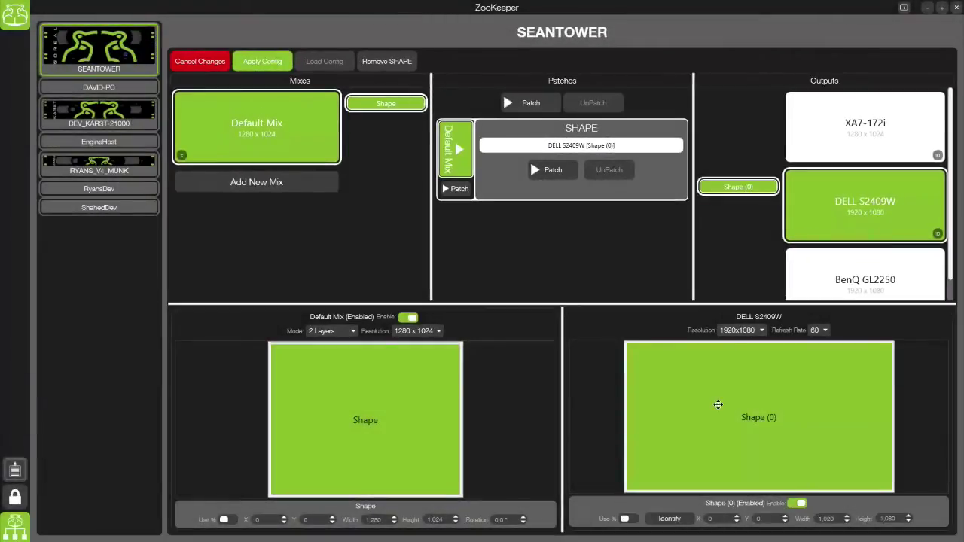
Shrink the Shape (0) viewport to about 459 x 255 at about X 1394, Y 42, and check its placement on the DELL display
left_click(717, 405)
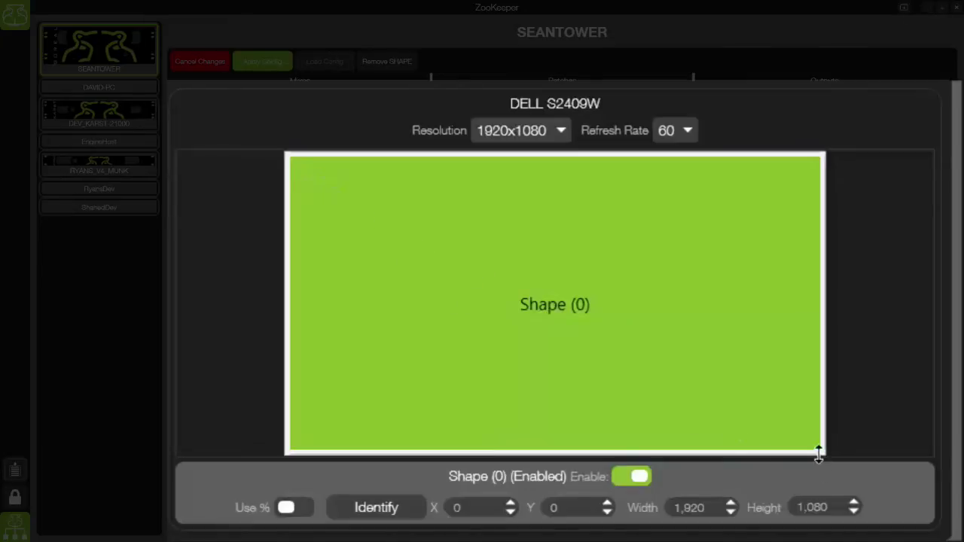
left_click_drag(821, 452, 755, 202)
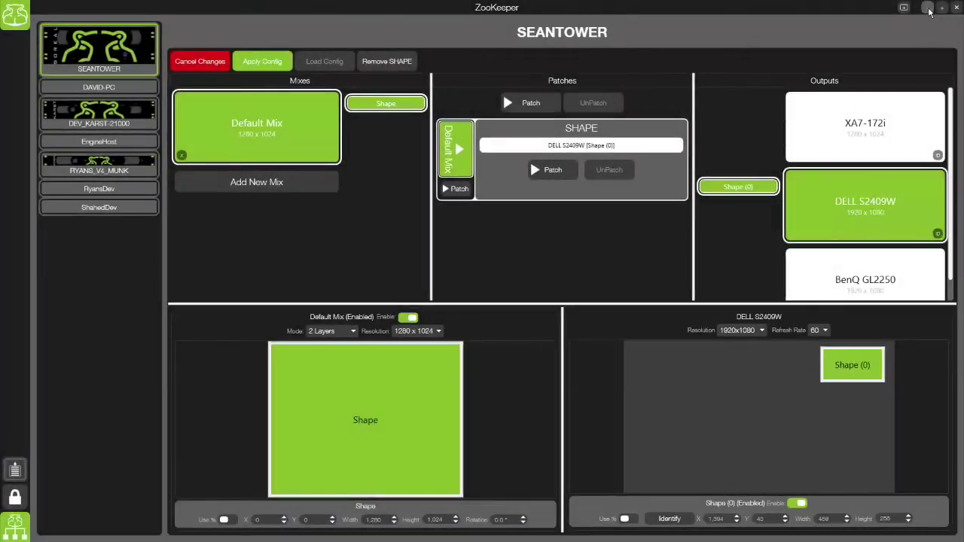
left_click(928, 8)
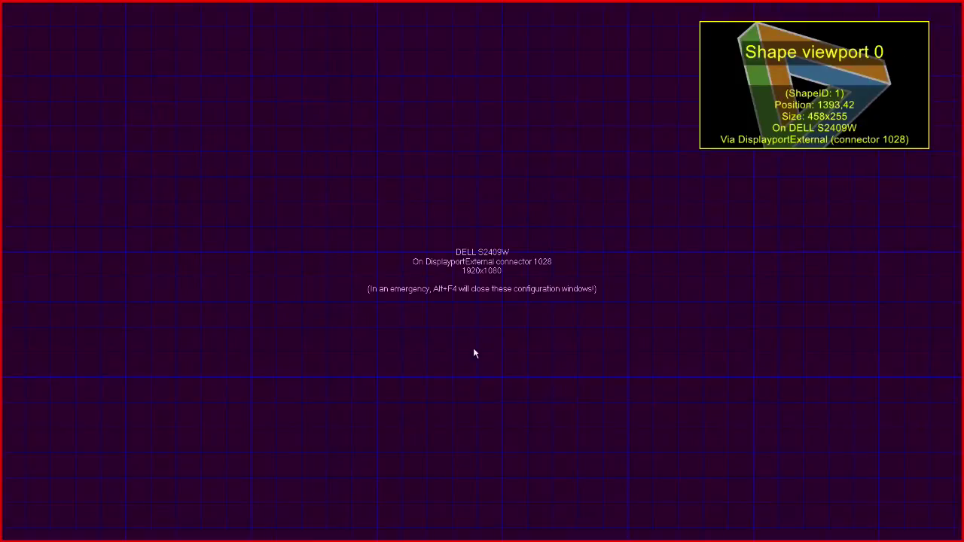
key("Escape")
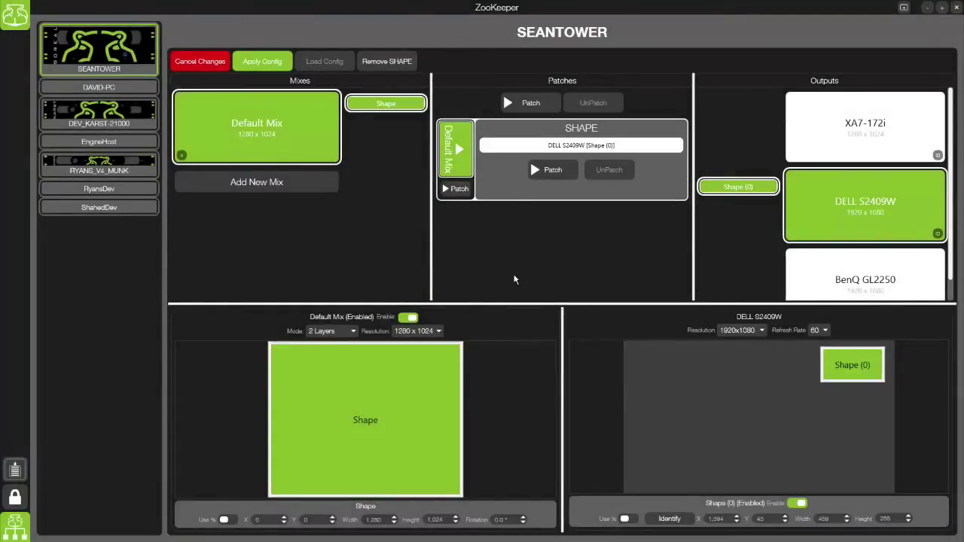
Apply the output configuration and open the mixes page to check the Default Mix
left_click(268, 65)
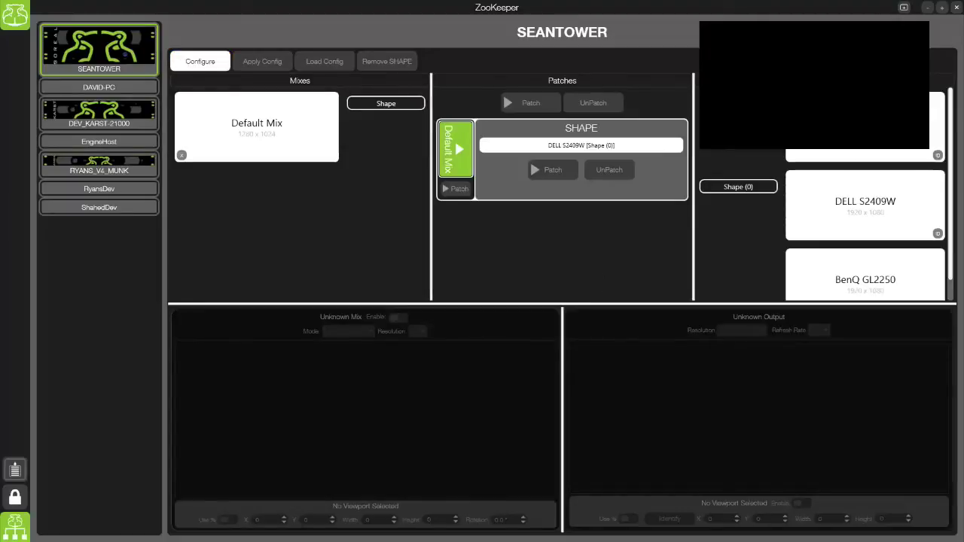
left_click(18, 21)
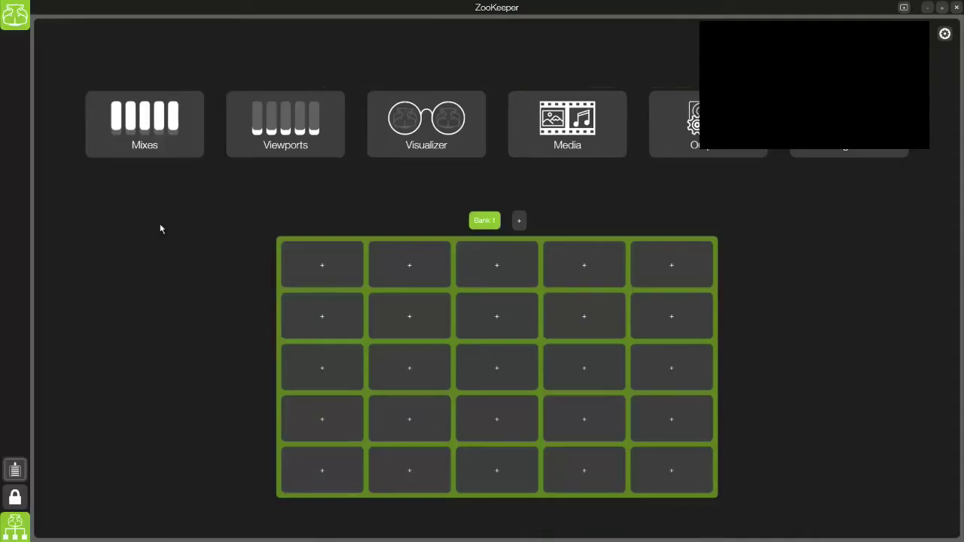
left_click(131, 136)
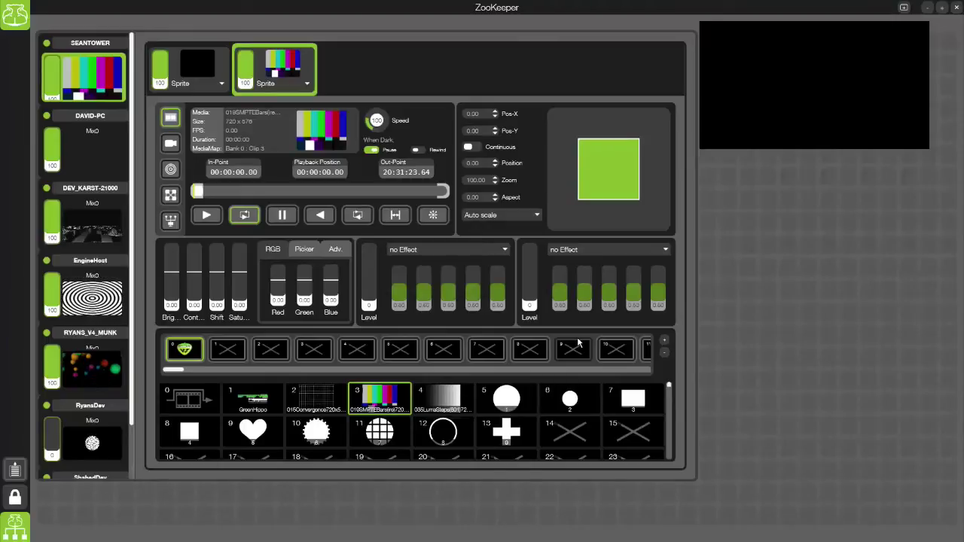
Open the viewports page and compare the ShapeMaster controls with those of the DEV_KARST-21000 viewport
left_click(24, 5)
left_click(286, 133)
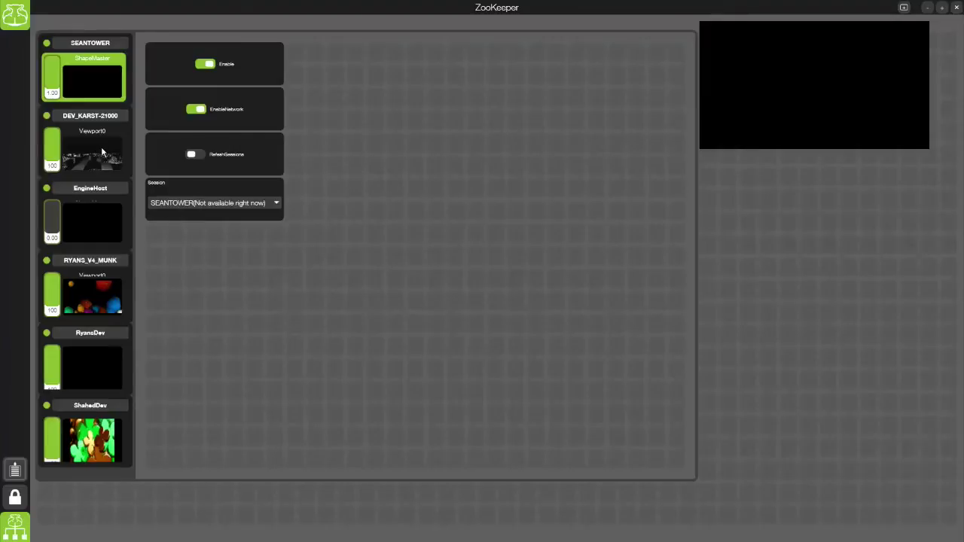
left_click(99, 153)
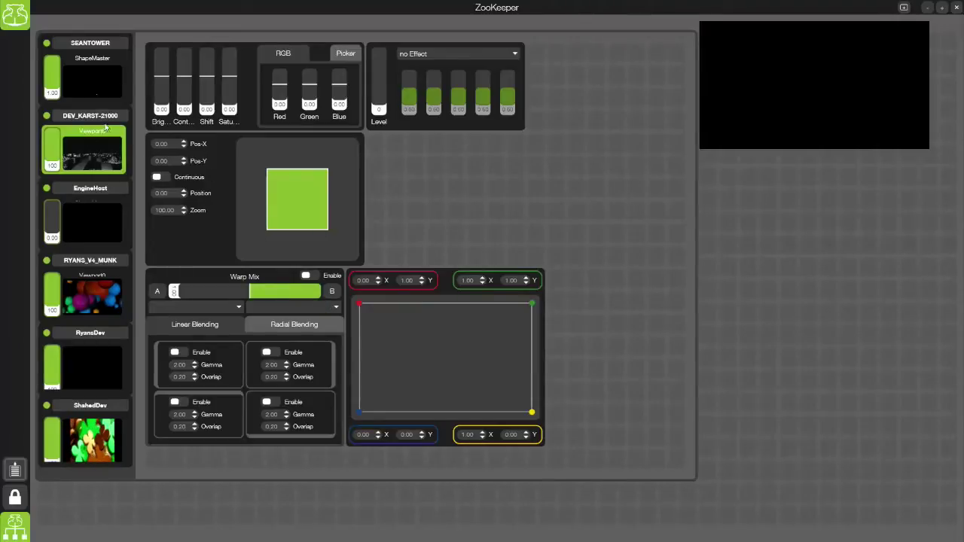
left_click(99, 79)
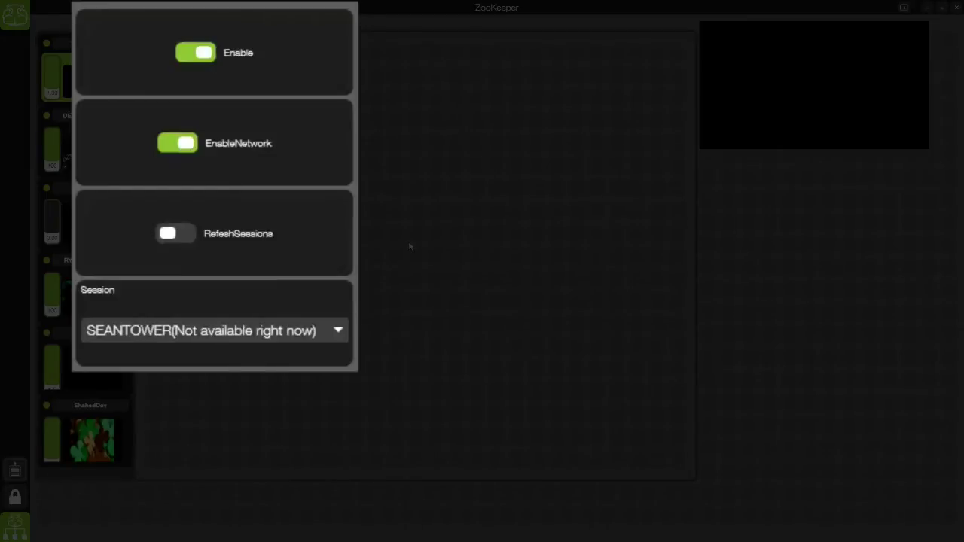
Switch ShapeMaster's Enable option off and on again, and inspect the Session choices without changing them
left_click(202, 59)
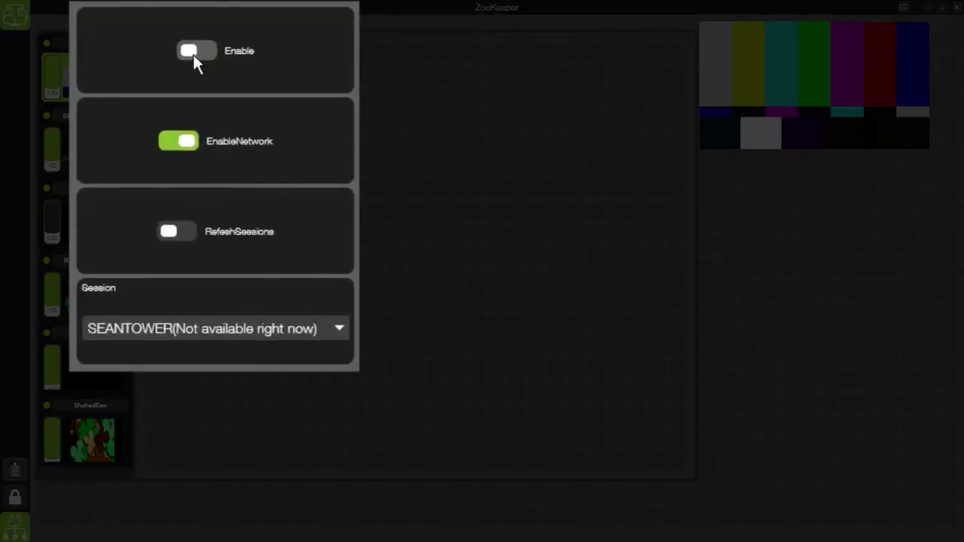
left_click(195, 55)
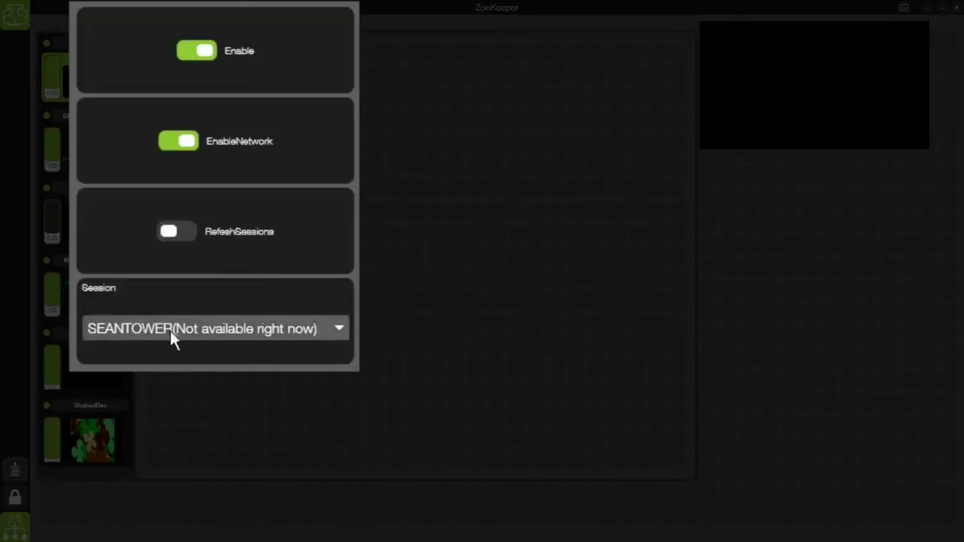
left_click(340, 330)
key("Escape")
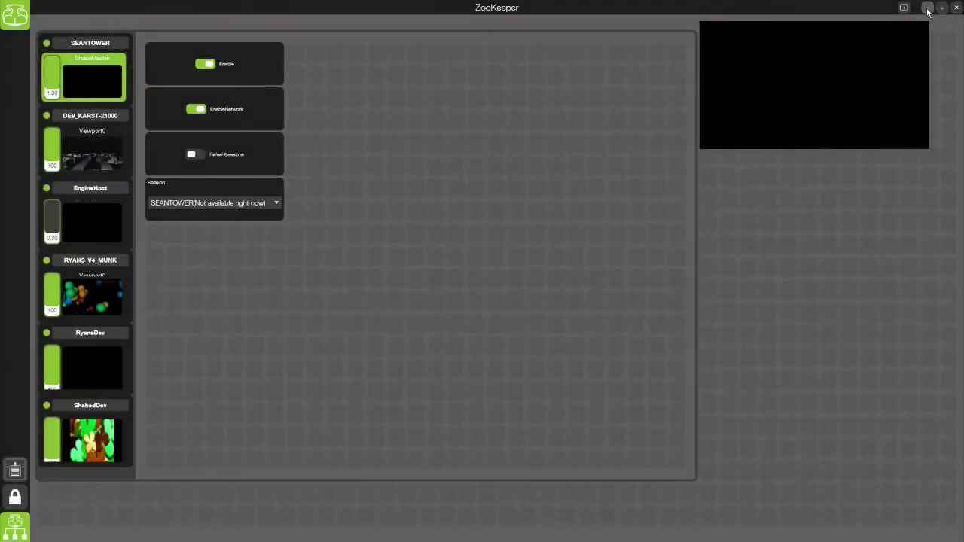
Minimise ZooKeeper to return to the shape program, and move its window lower on the desktop
left_click(926, 9)
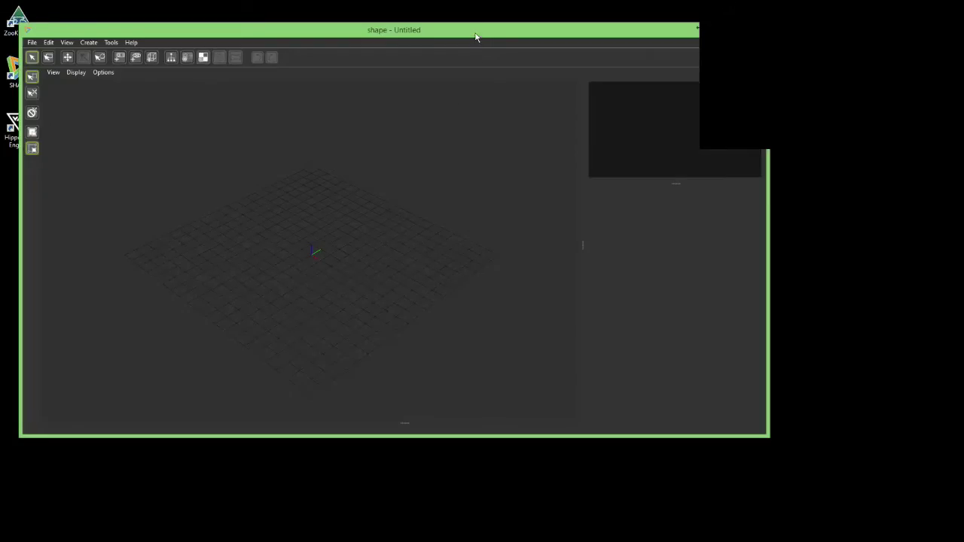
mouse_move(476, 36)
left_mouse_down()
mouse_move(474, 95)
mouse_move(463, 78)
mouse_move(471, 33)
left_mouse_up()
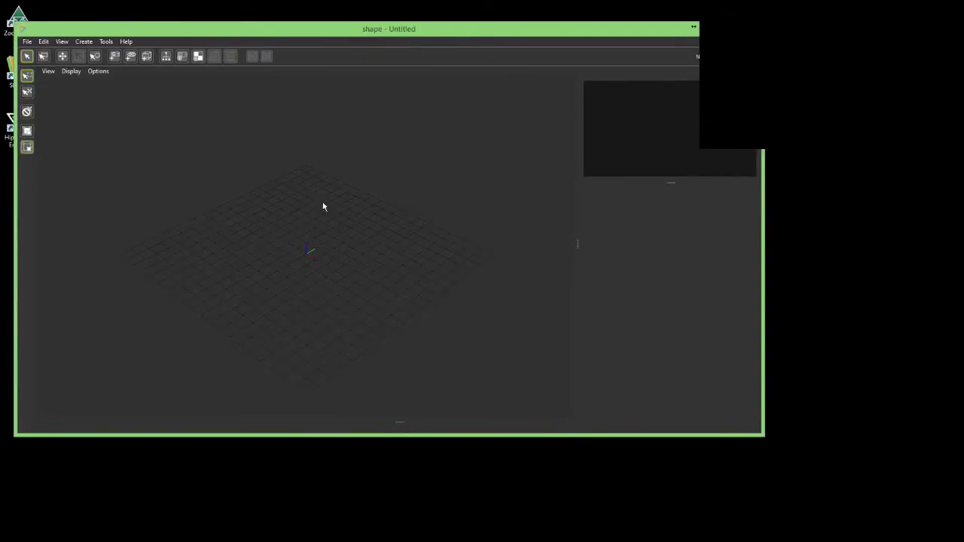
left_click_drag(363, 29, 360, 125)
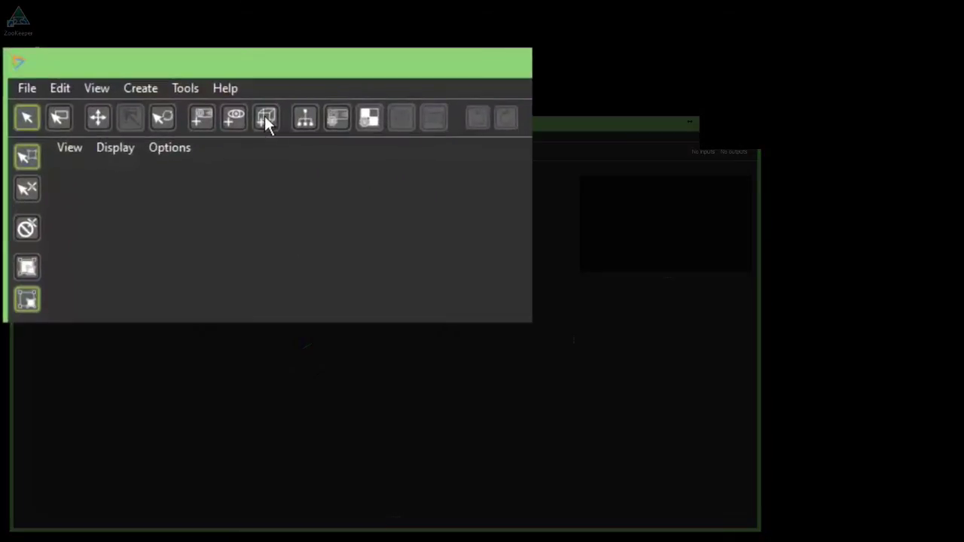
Create a box in the shape scene and select it in the object list to show its properties
left_click(266, 119)
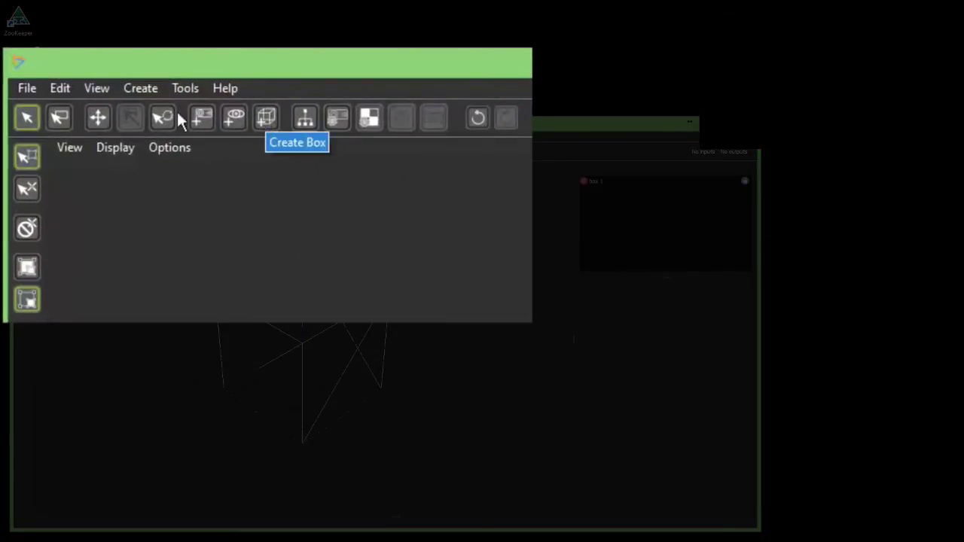
left_click(137, 89)
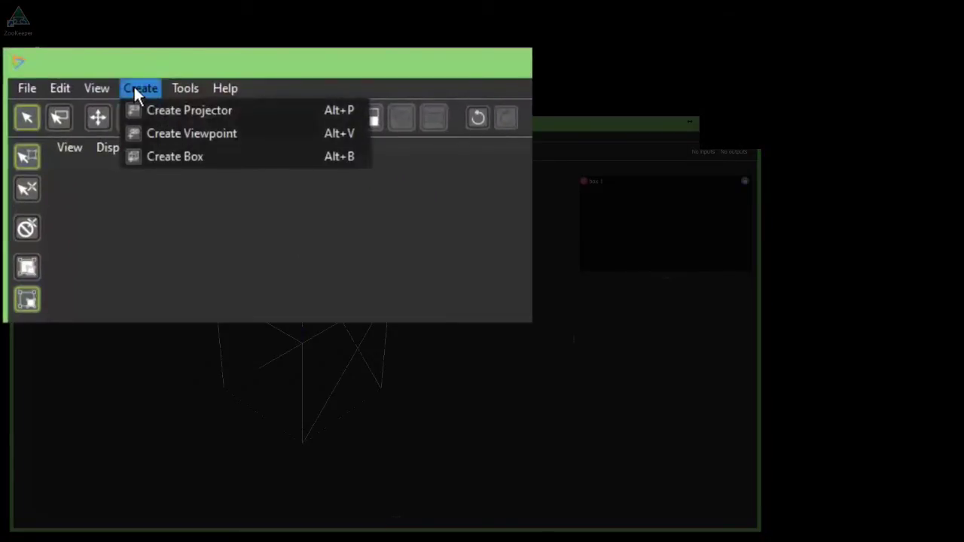
left_click(157, 160)
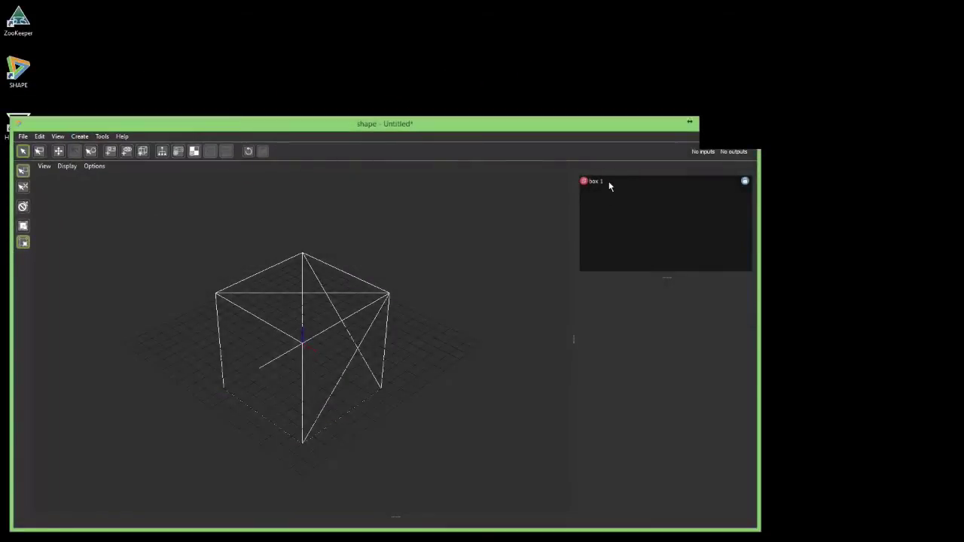
left_click(610, 186)
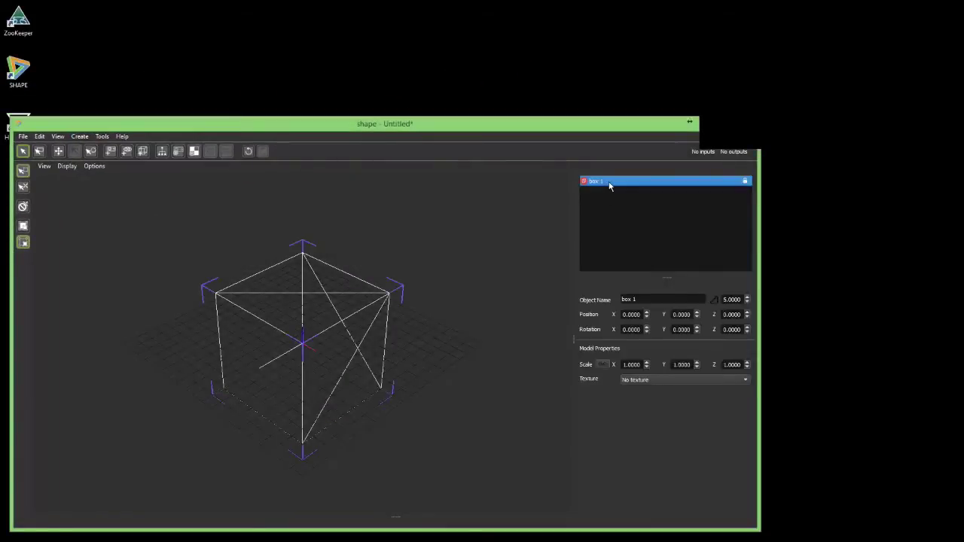
Move the box with the Move tool to about Y 11.48 and Z 4.16, then deselect it
left_click(58, 151)
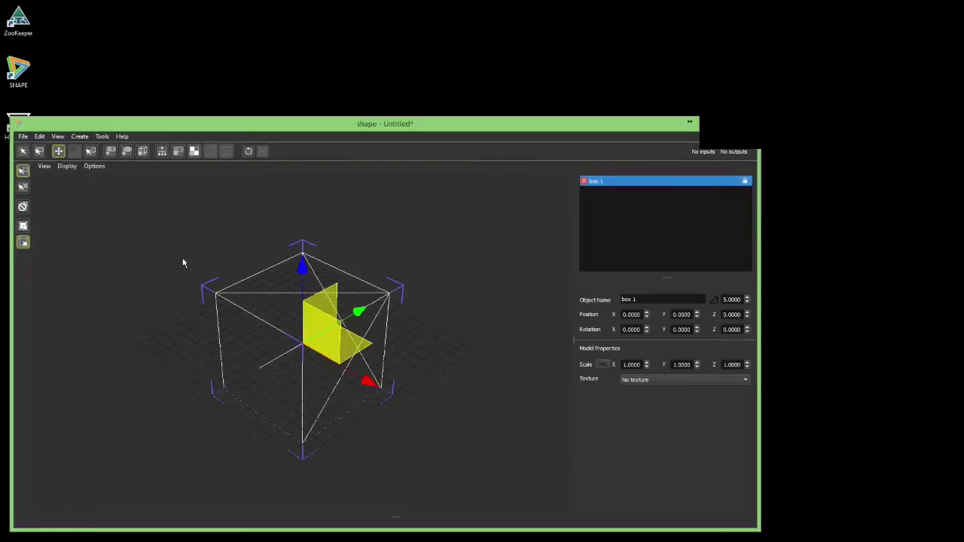
left_click_drag(358, 312, 397, 176)
left_click(499, 385)
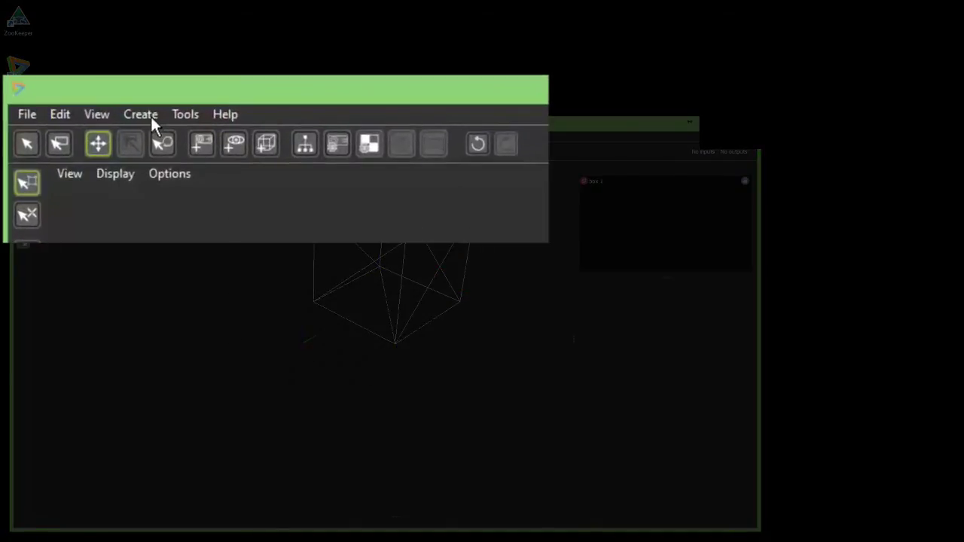
Create a projector in the scene and move it back and up to about Y -8.89 and Z 3.73
left_click(141, 114)
left_click(151, 134)
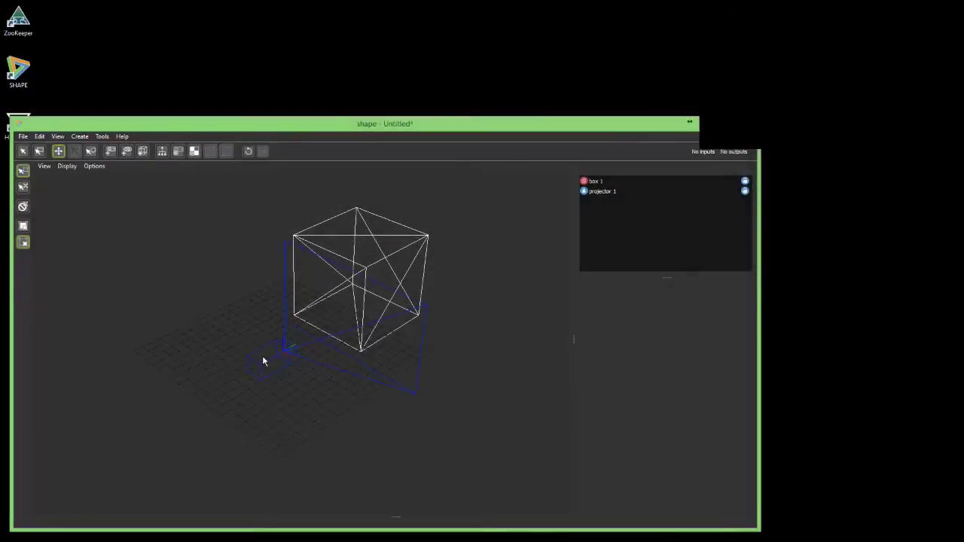
left_click(266, 363)
left_click_drag(198, 404, 137, 436)
left_click_drag(206, 319, 204, 283)
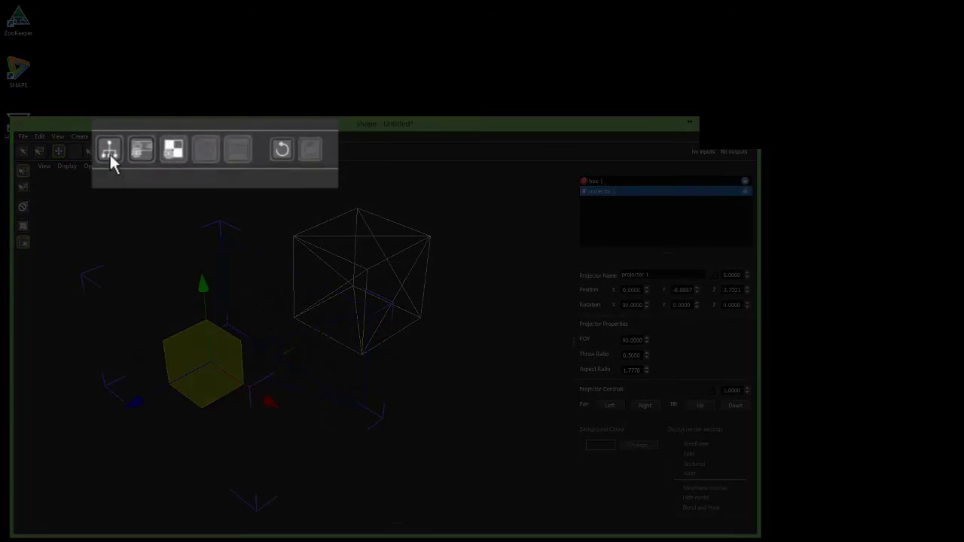
Enable networking in the Network Manager with the session name SEANTOWER, and close the manager
left_click(161, 151)
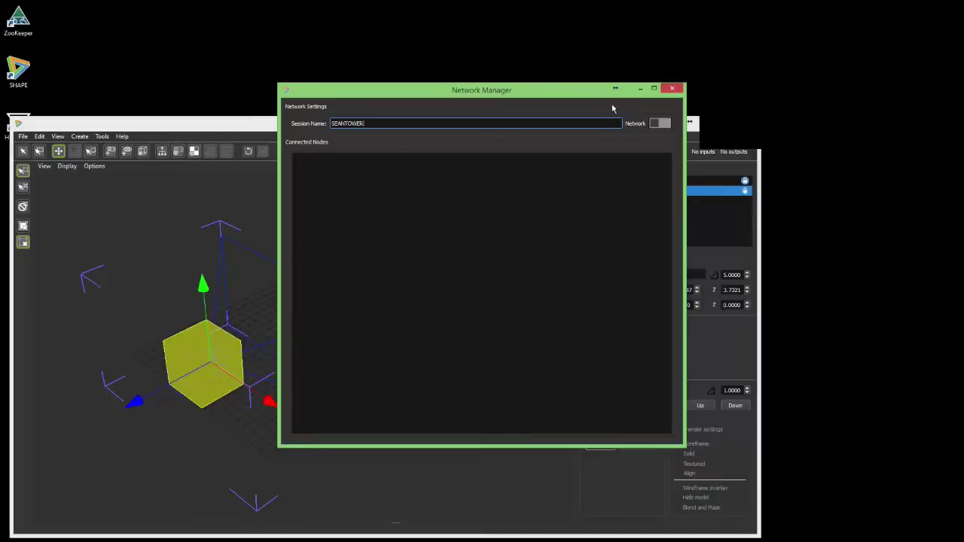
left_click(672, 89)
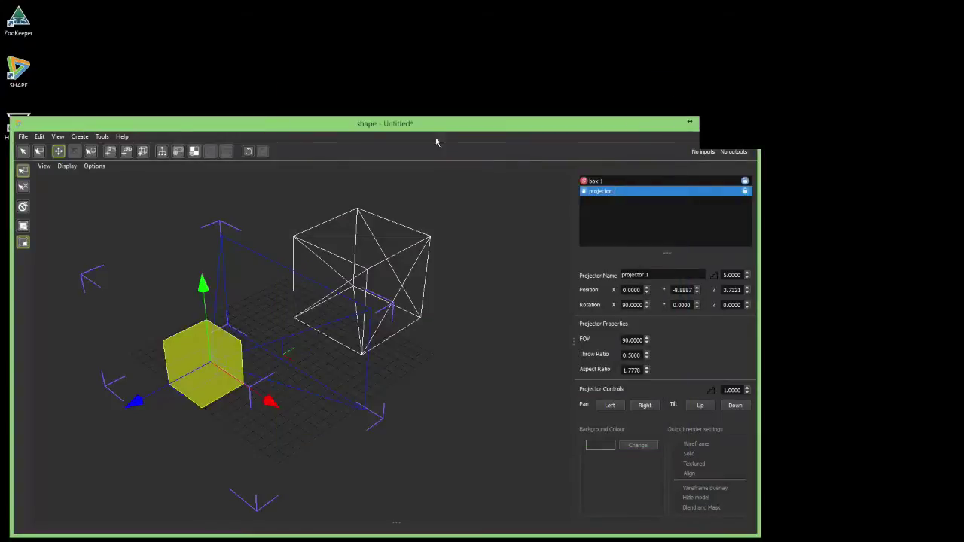
left_click(101, 137)
left_click(124, 147)
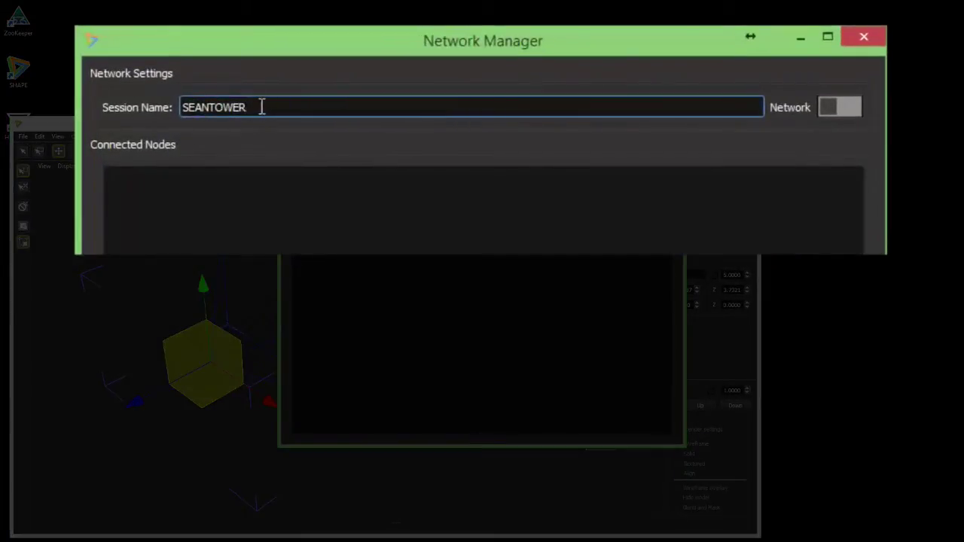
left_click_drag(263, 108, 181, 114)
left_click(301, 106)
left_click(831, 106)
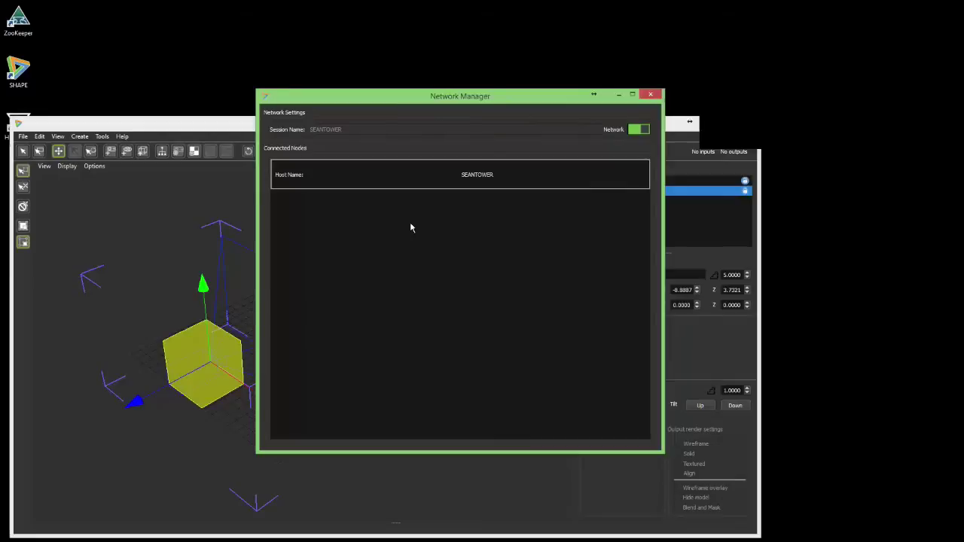
left_click(650, 94)
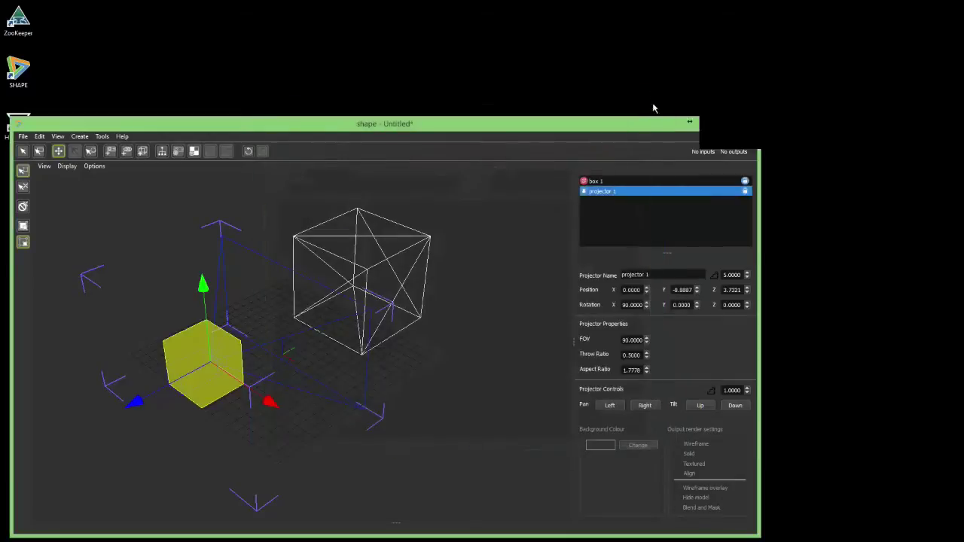
Switch to ZooKeeper, refresh ShapeMaster's sessions and choose SEANTOWER as its session
left_click_drag(638, 124, 652, 111)
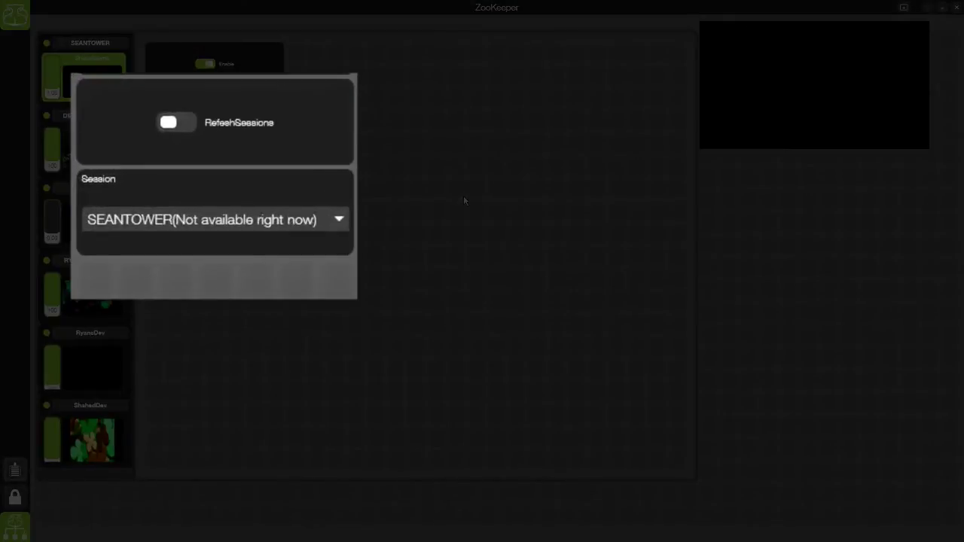
left_click(176, 120)
left_click(333, 221)
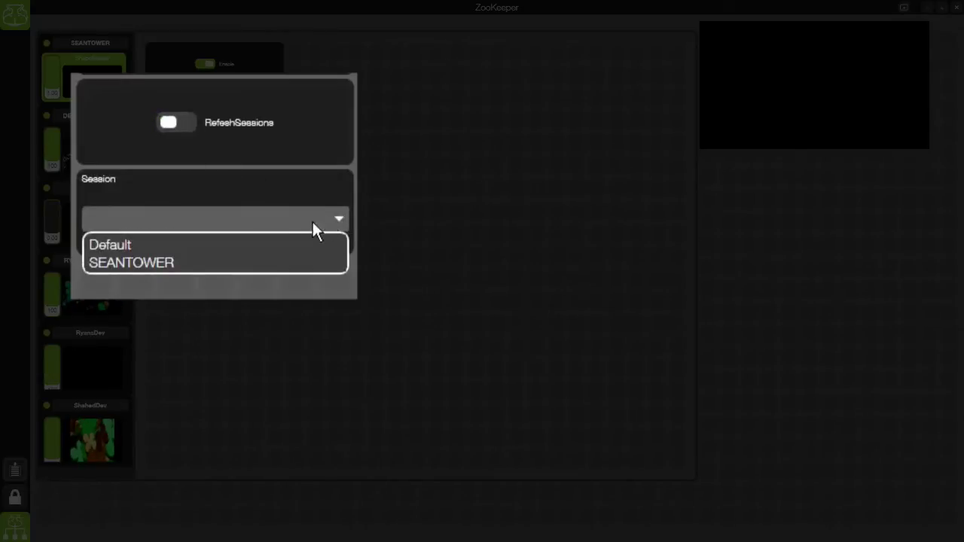
left_click(147, 262)
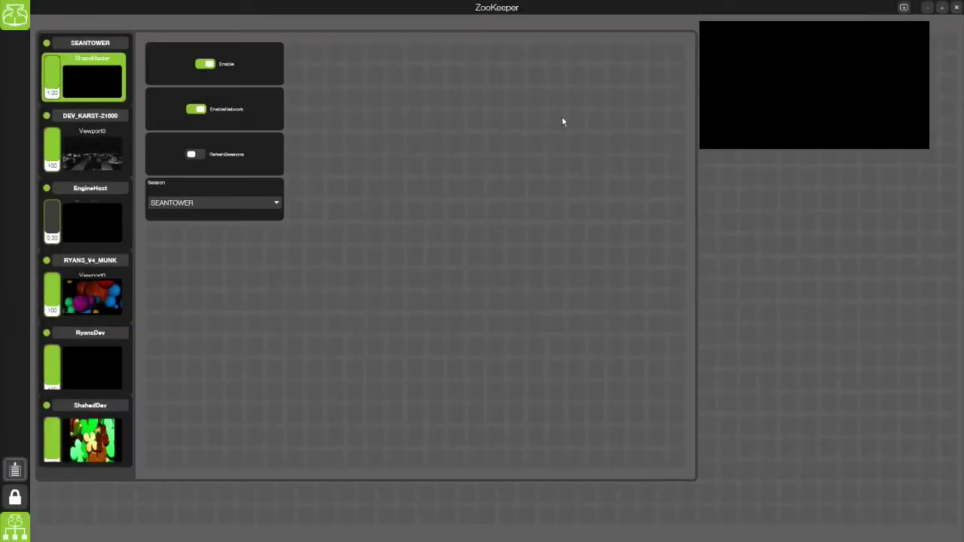
Restore ZooKeeper to a smaller window, move the shape window higher on the desktop and deselect the projector
left_click(942, 8)
left_click_drag(598, 54, 719, 95)
left_click_drag(191, 109, 191, 64)
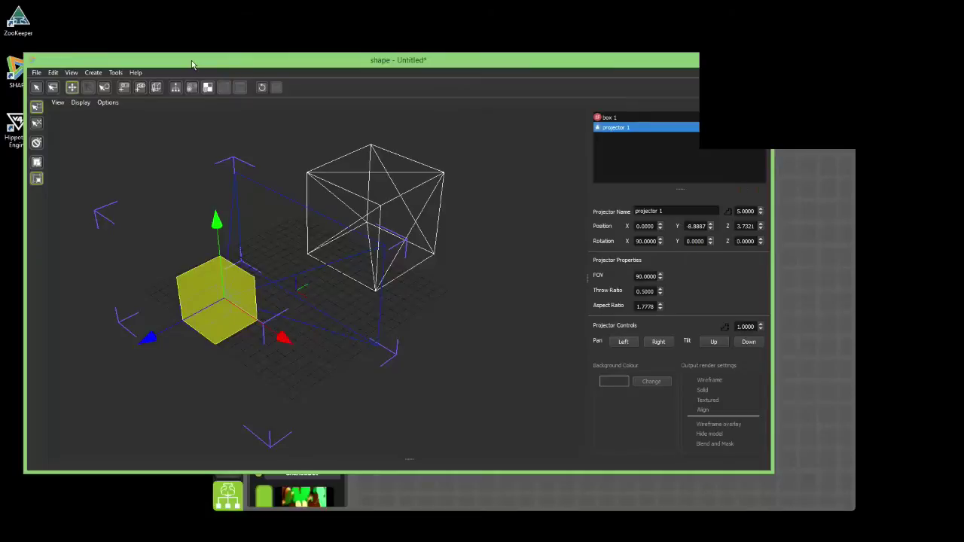
left_click(420, 386)
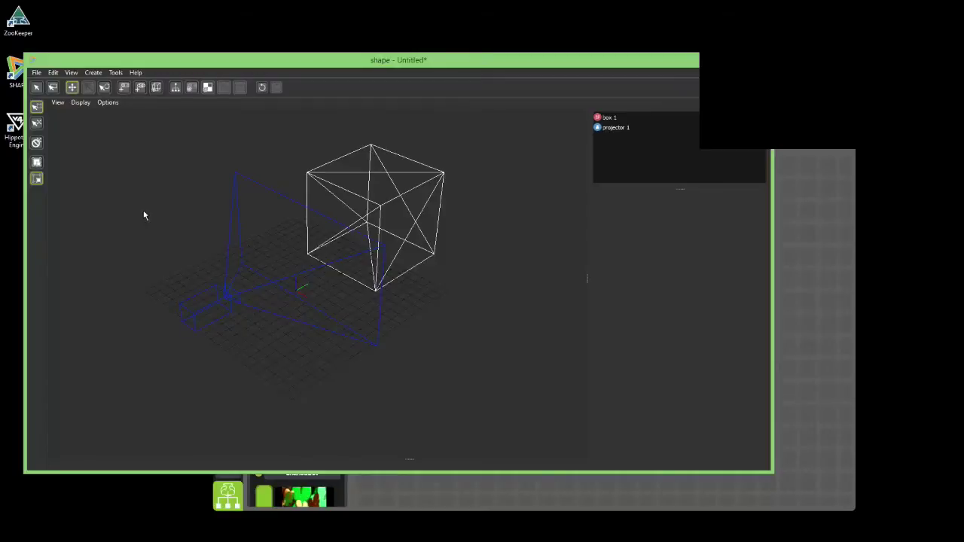
Pair the Hippotizer_1 display with projector 1 in the Output Manager, and close the manager
left_click(116, 73)
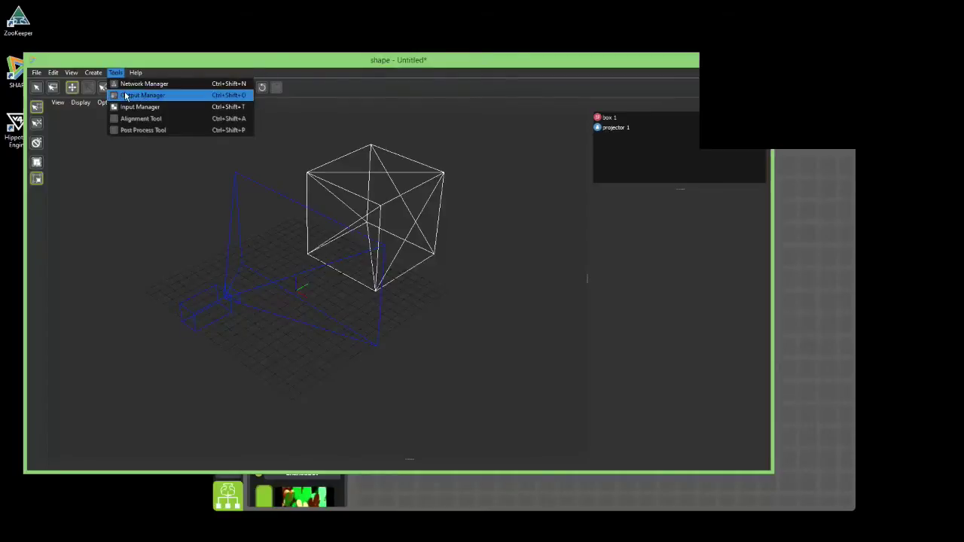
left_click(126, 95)
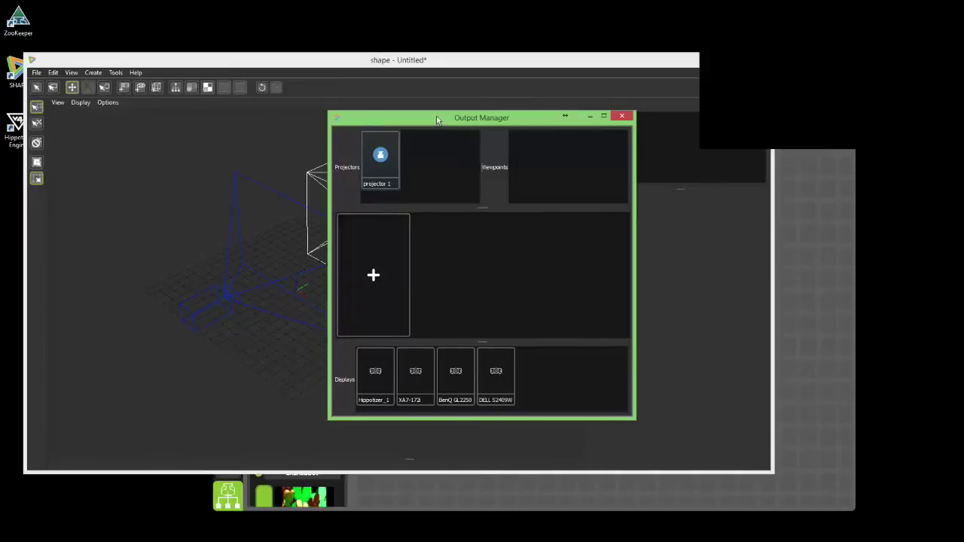
left_click_drag(435, 124, 427, 124)
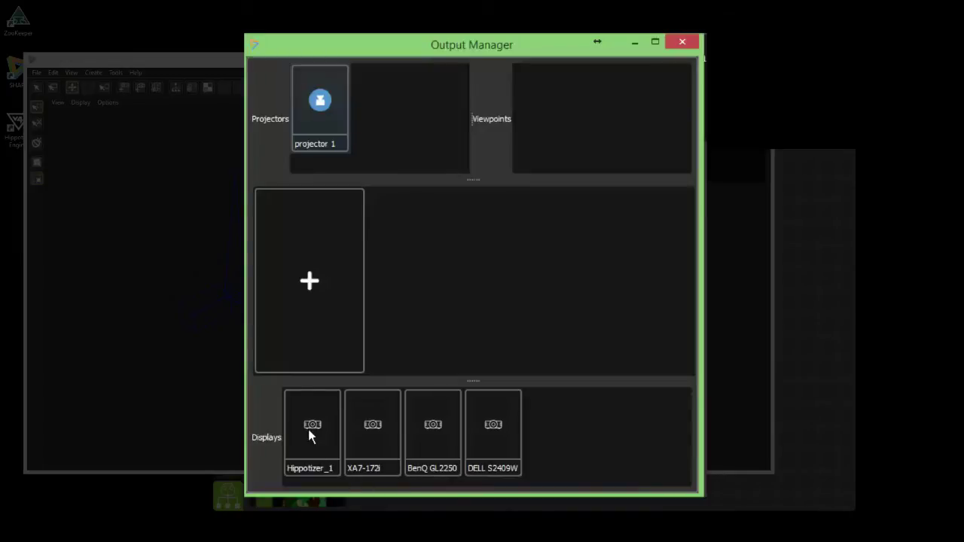
left_click_drag(308, 430, 286, 301)
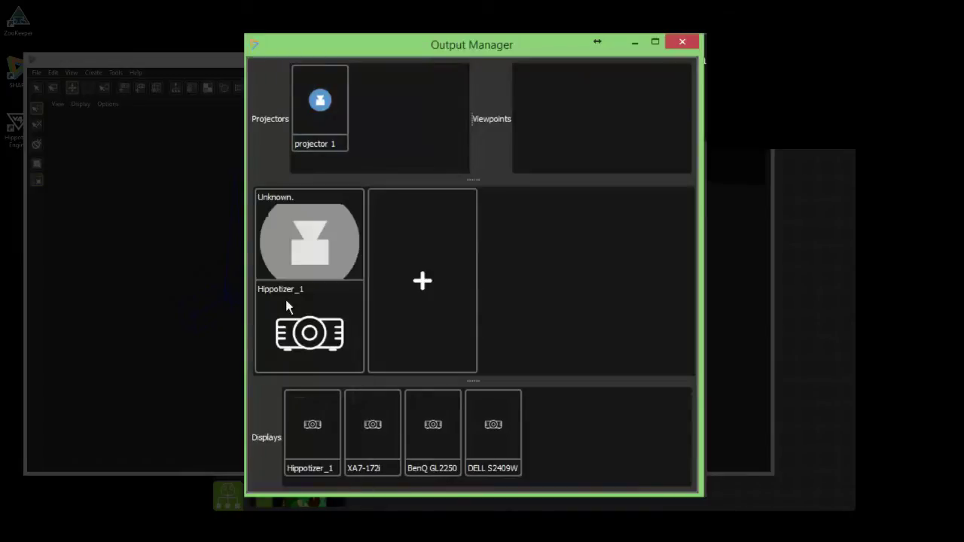
left_click_drag(323, 100, 314, 218)
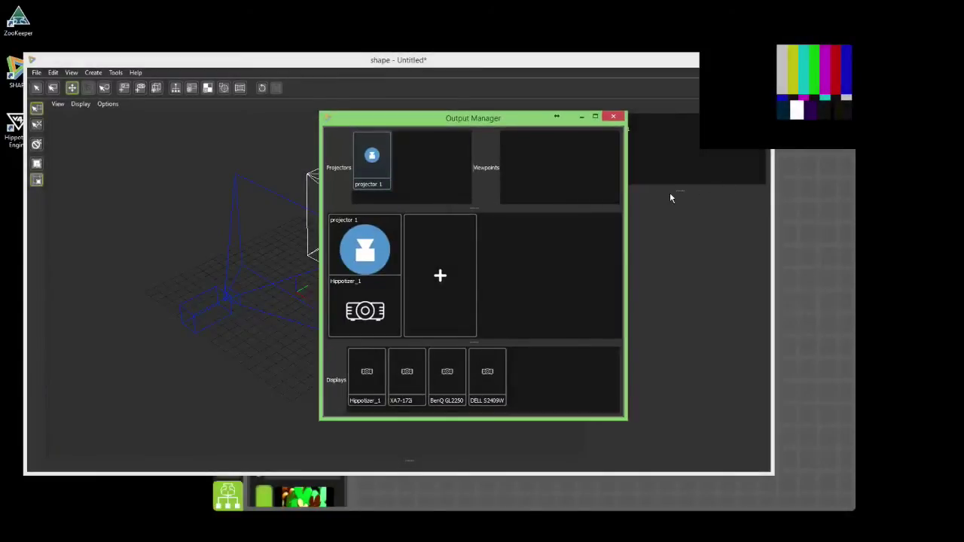
left_click(613, 117)
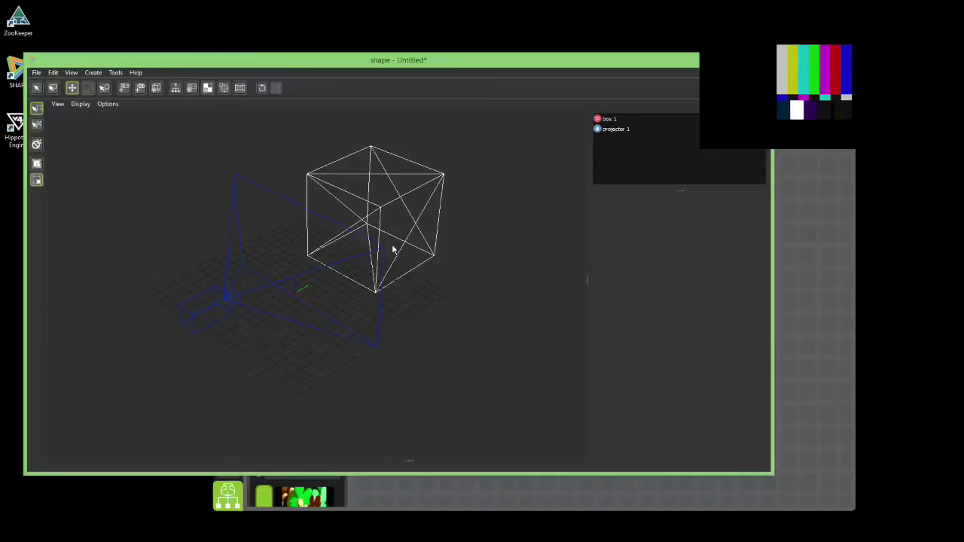
Shift the box along X to about -2.42 and move projector 1 closer to it, to about Y -6.25
left_click(376, 214)
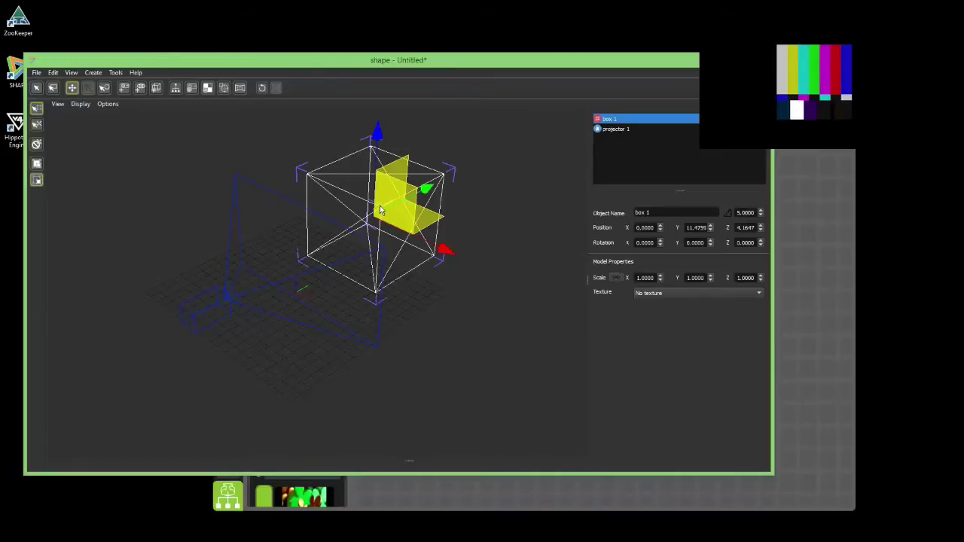
mouse_move(444, 250)
left_mouse_down()
mouse_move(465, 258)
mouse_move(426, 241)
mouse_move(467, 261)
mouse_move(411, 236)
mouse_move(430, 245)
left_mouse_up()
left_click(195, 324)
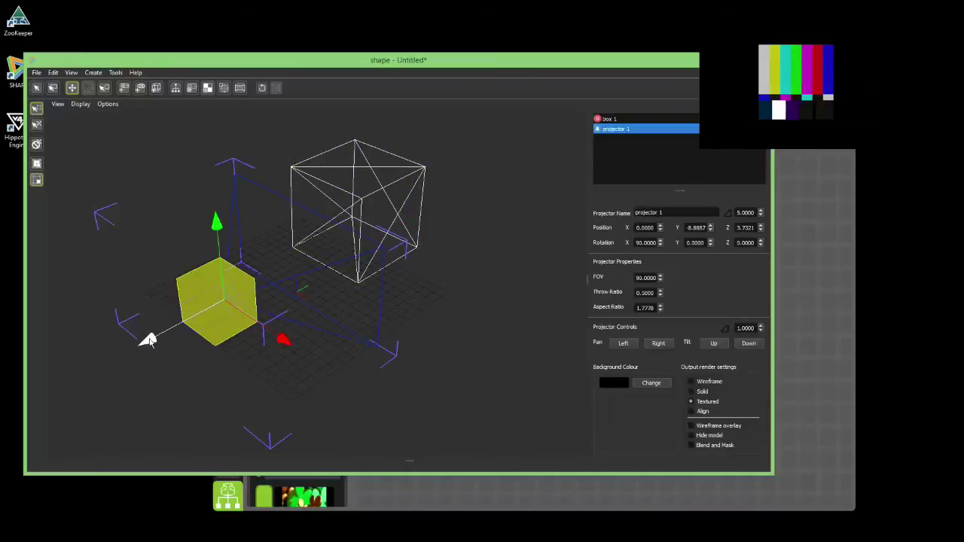
left_click_drag(106, 362, 189, 339)
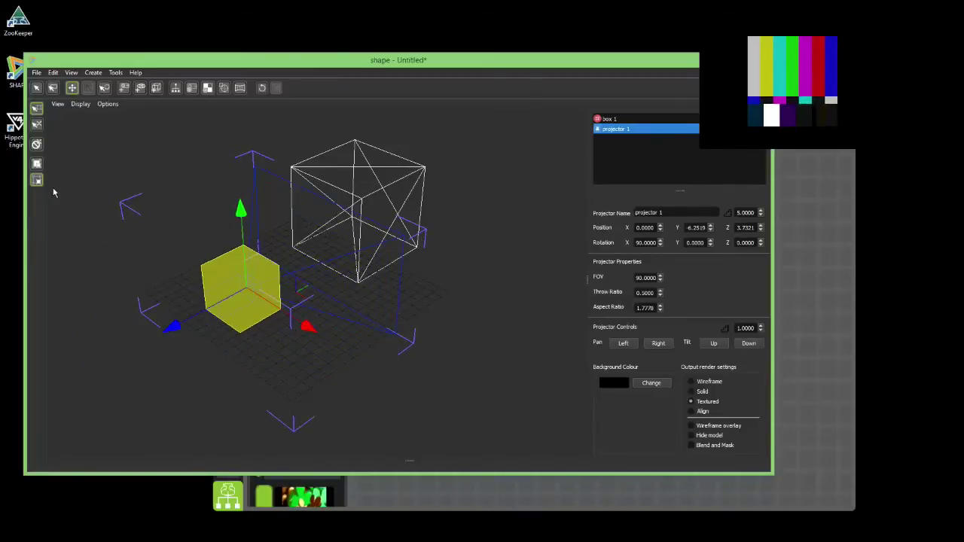
Rotate the box freely to about X 19.8, Y -46.5 and Z 38.0 degrees
left_click(104, 88)
left_click(393, 189)
left_click_drag(477, 200, 417, 93)
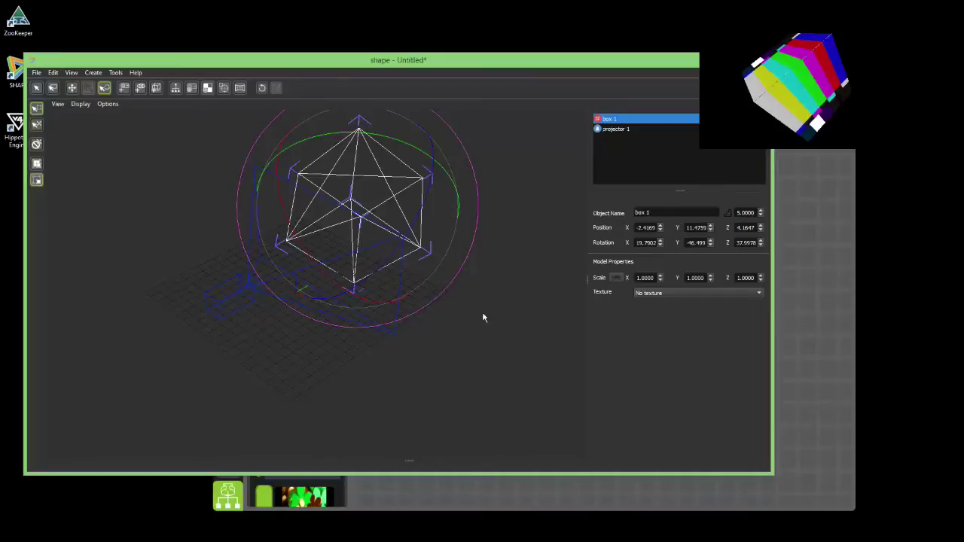
Select projector 1 to show its render settings, open ZooKeeper's Mixes page and move its window clear of the output
left_click(607, 131)
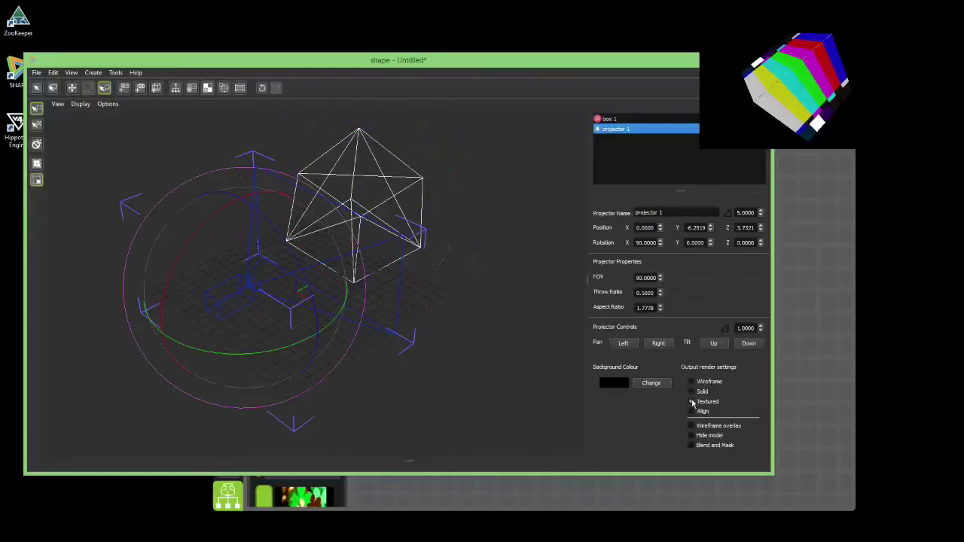
left_click(798, 367)
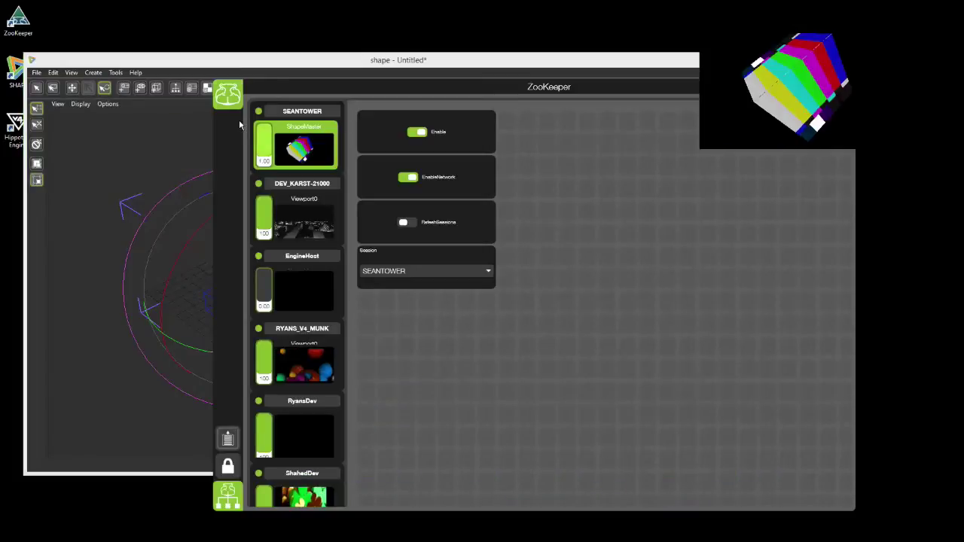
left_click(221, 97)
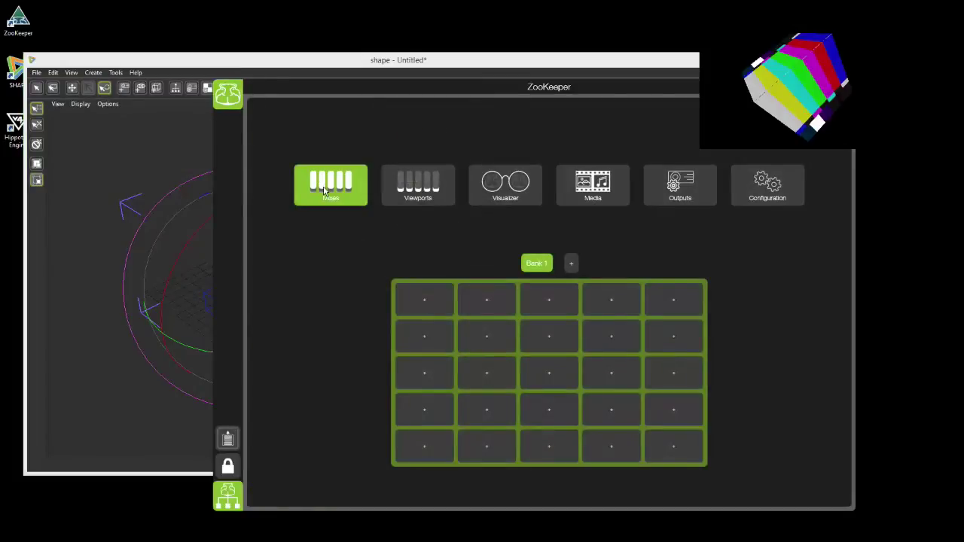
left_click(324, 191)
left_click_drag(492, 80, 332, 32)
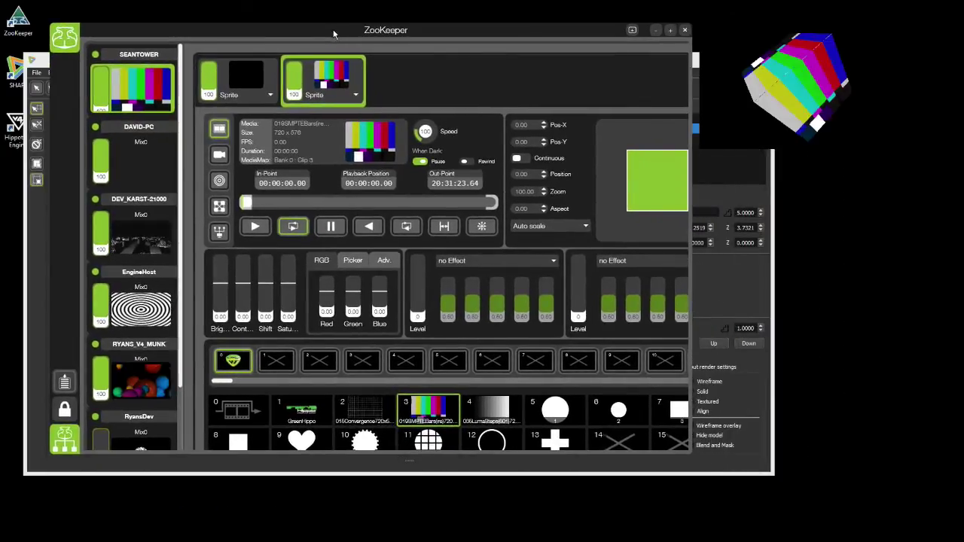
Preview the convergence grid and luma steps clips before returning to SMPTE bars, and reduce the layer's zoom before resetting it to 100
left_click(362, 416)
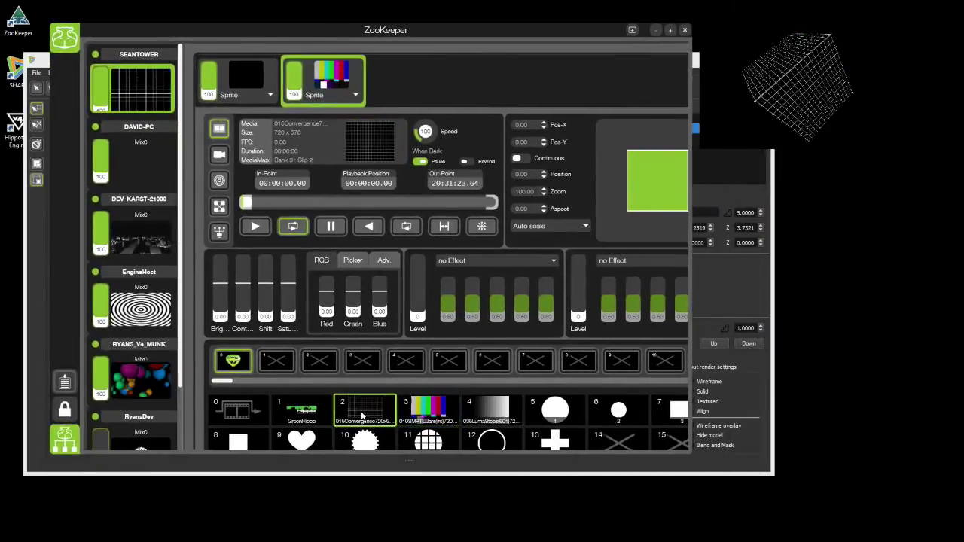
left_click(495, 415)
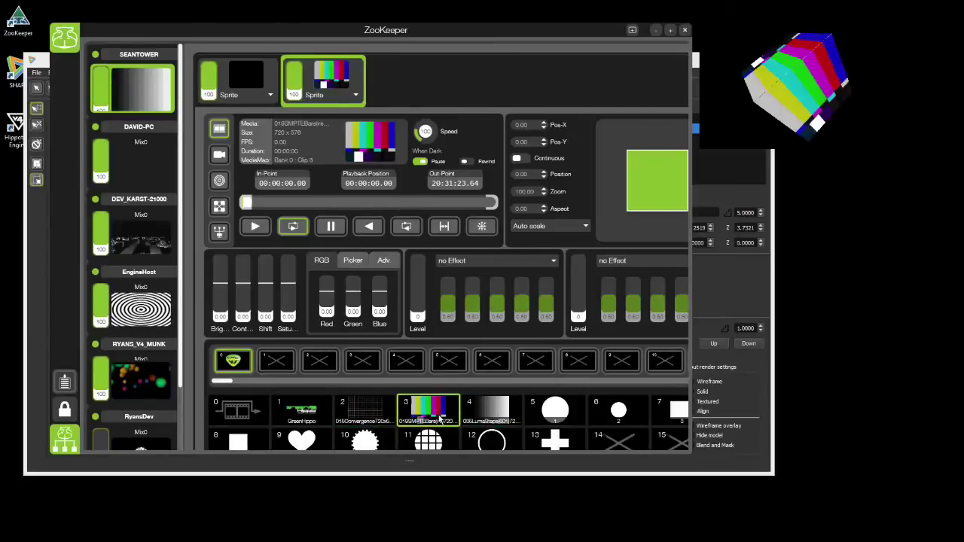
left_click_drag(541, 194, 524, 204)
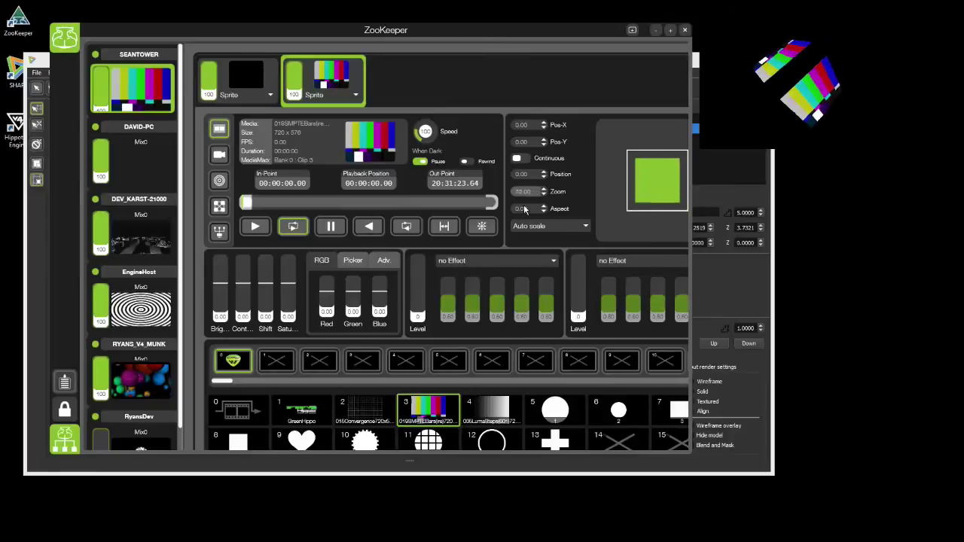
double_click(641, 181)
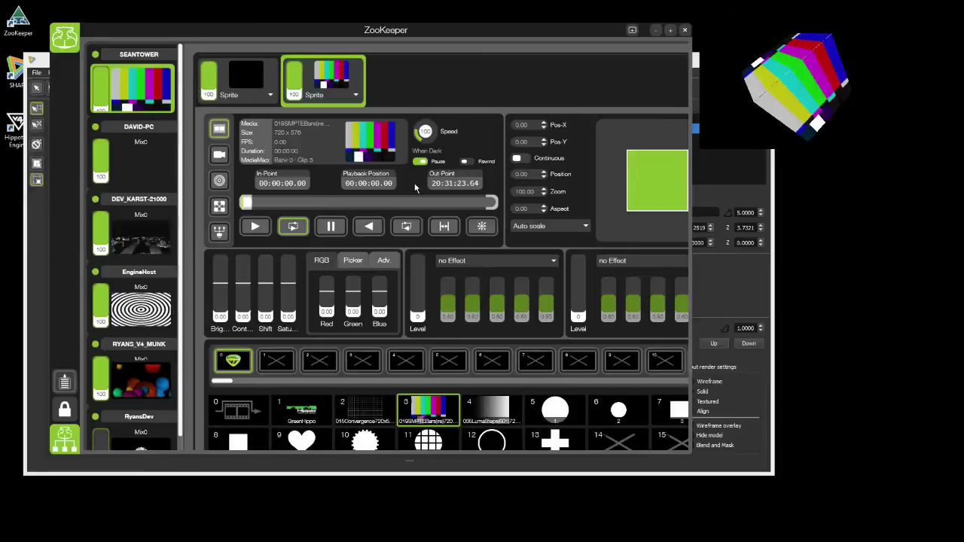
Return to shape, try projector 1's Align and Textured rendering and the wireframe overlay, and set its output rendering to Wireframe
left_click_drag(267, 40, 425, 111)
left_click(438, 67)
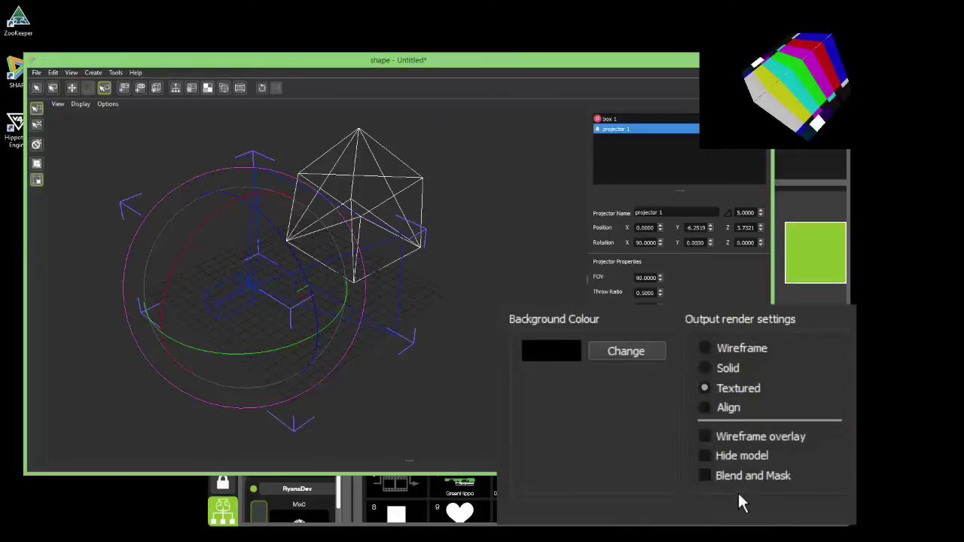
left_click(704, 408)
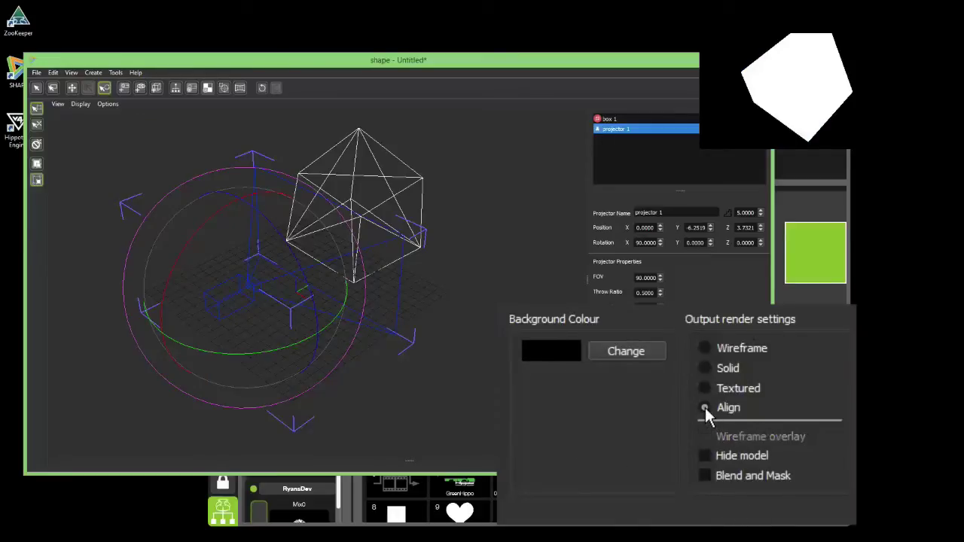
left_click(703, 388)
left_click(706, 436)
left_click(705, 435)
left_click(704, 348)
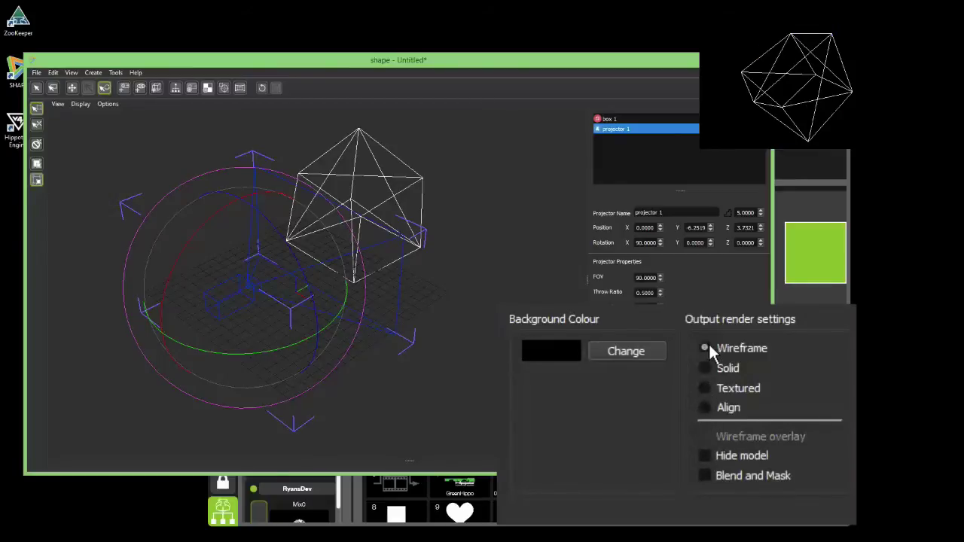
Try projector 1's Align output rendering, then set it to Textured
left_click(702, 407)
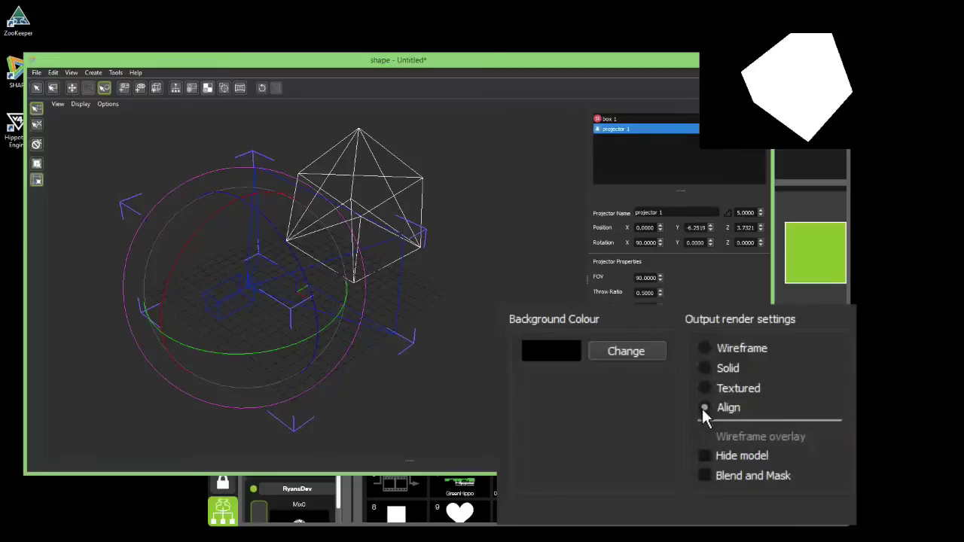
left_click(704, 389)
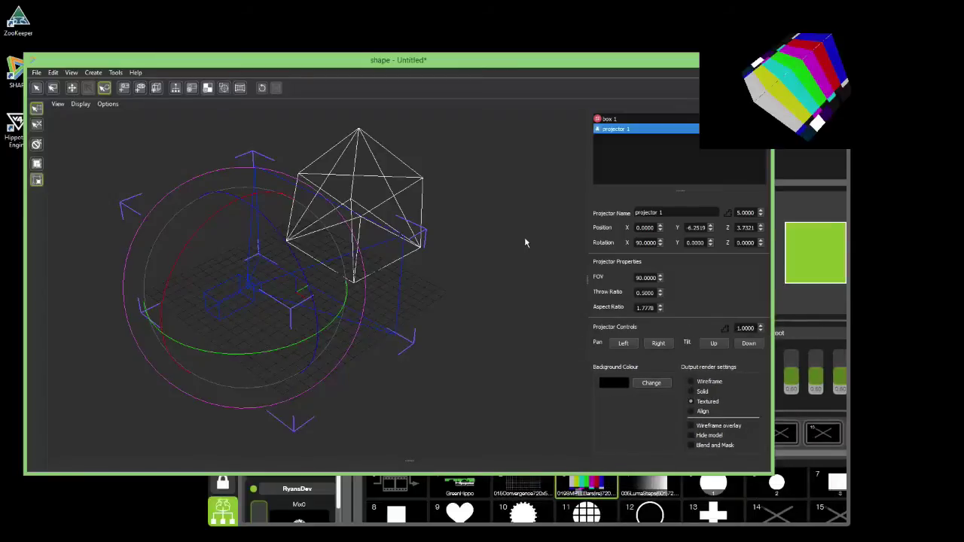
Preview the box in the viewport's Alignment, Solid and Texture display modes, then return the viewport to Wireframe
left_click(80, 103)
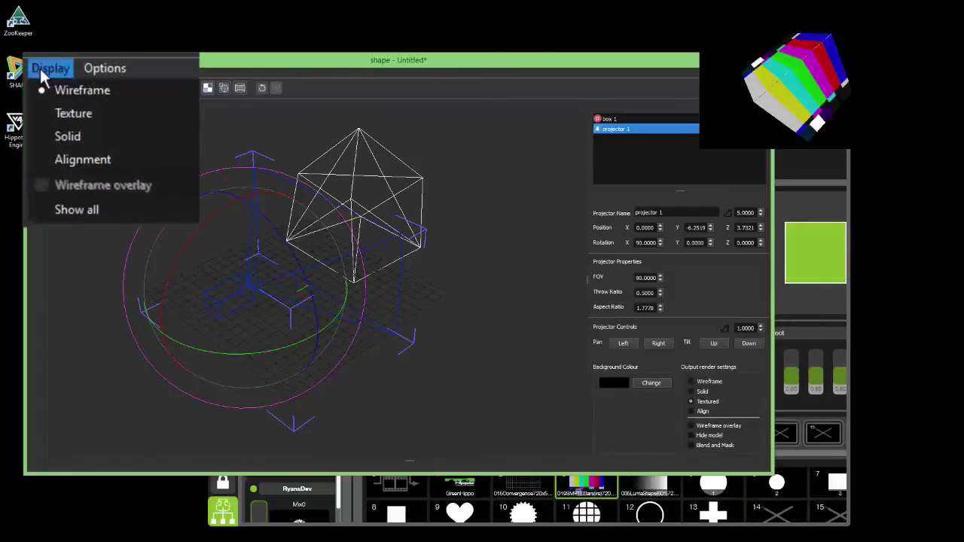
left_click(65, 158)
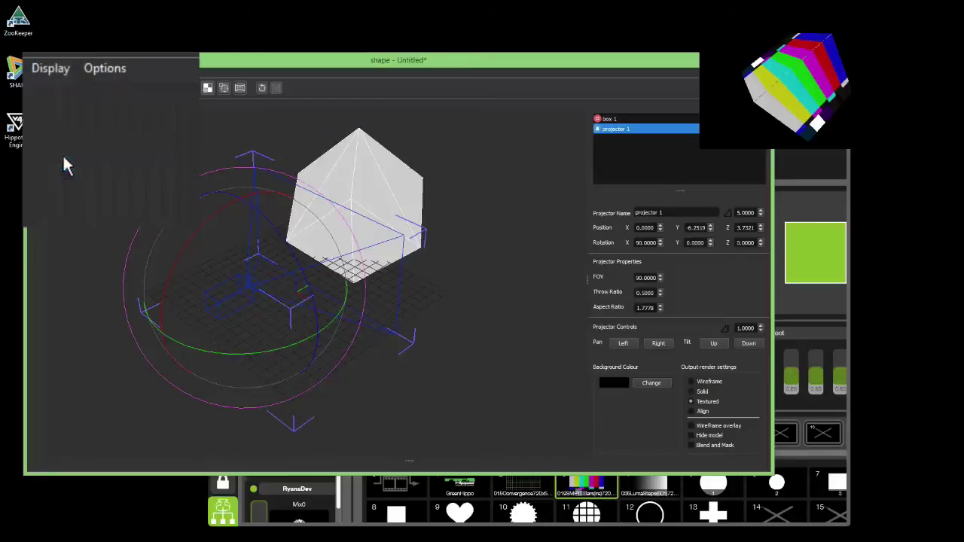
left_click(61, 69)
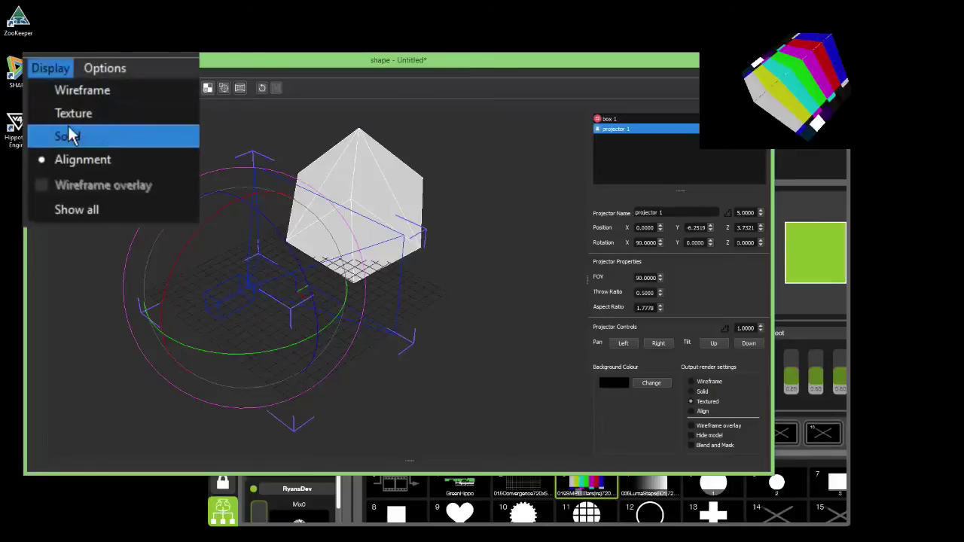
left_click(69, 133)
left_click(62, 69)
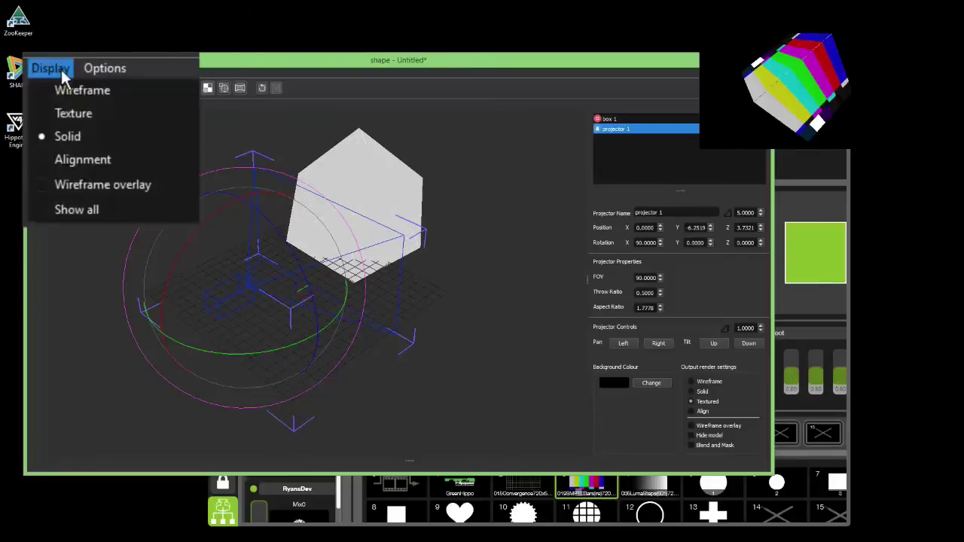
left_click(73, 113)
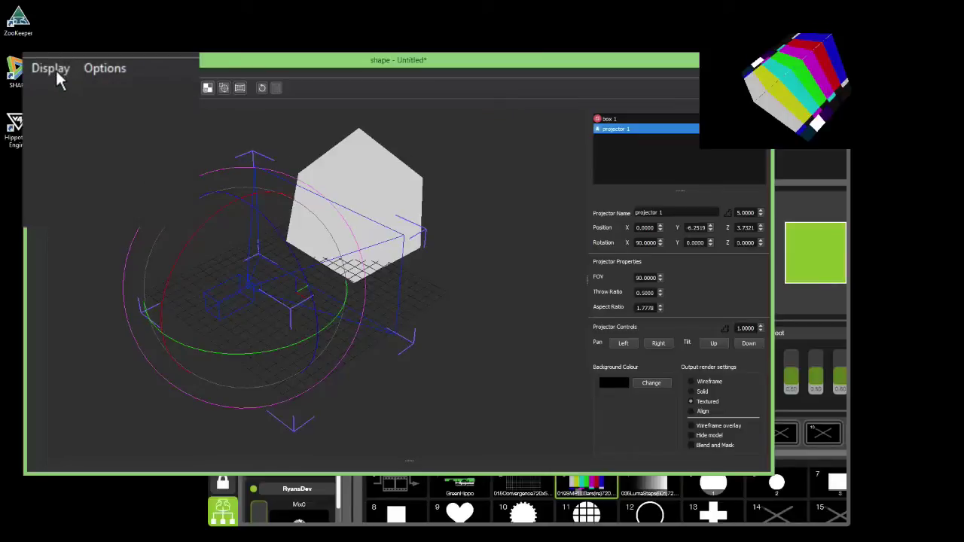
left_click(54, 68)
left_click(72, 90)
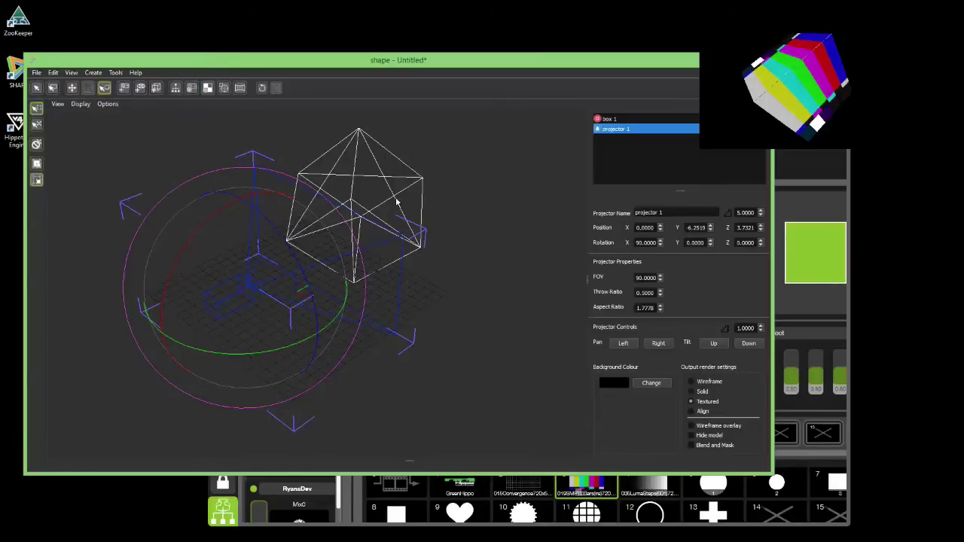
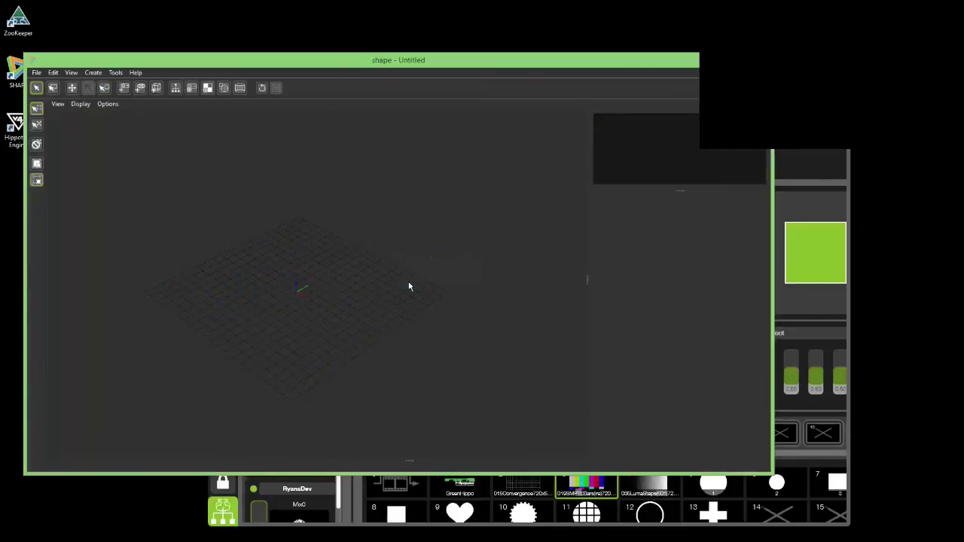
Import the model 3D_Model_v5_scaled.obj from the DollsHouse folder into the empty scene
left_click(36, 72)
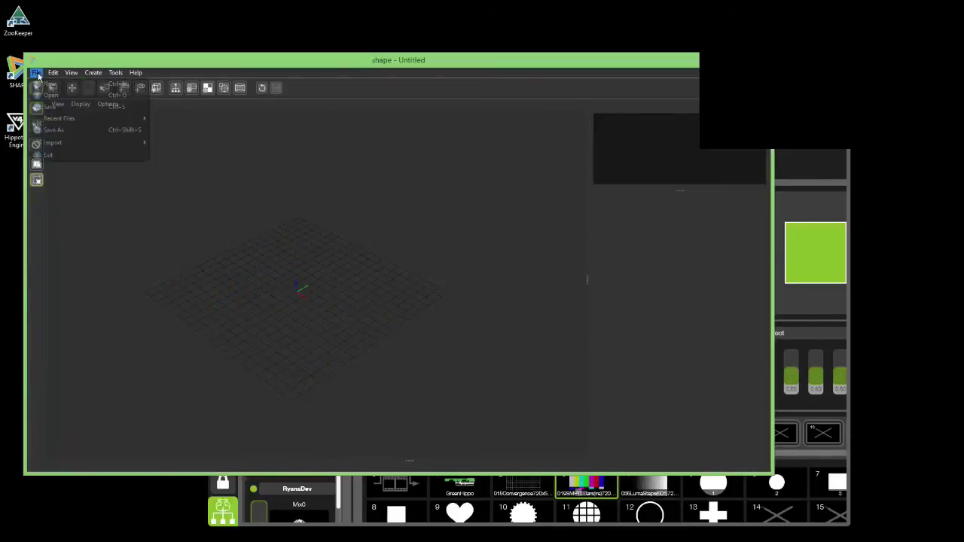
mouse_move(58, 144)
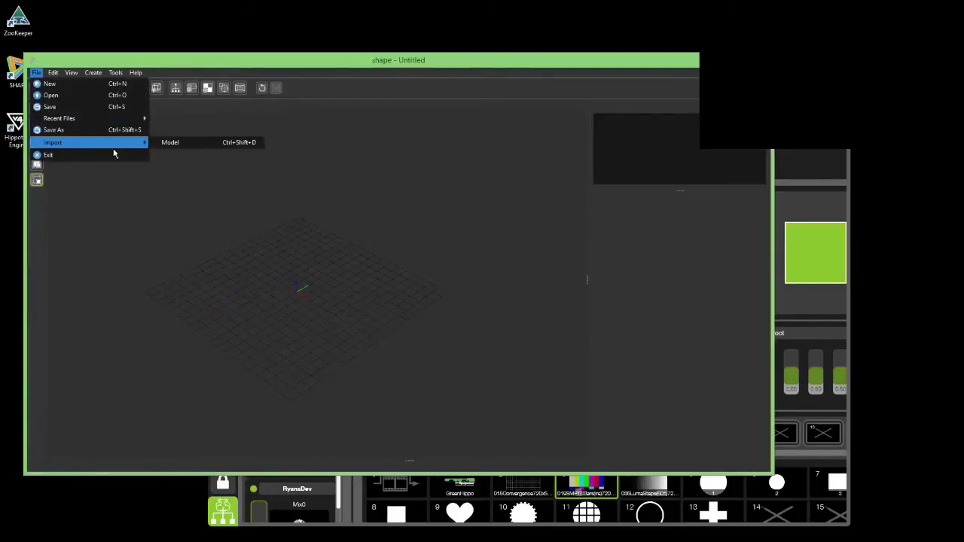
left_click(159, 143)
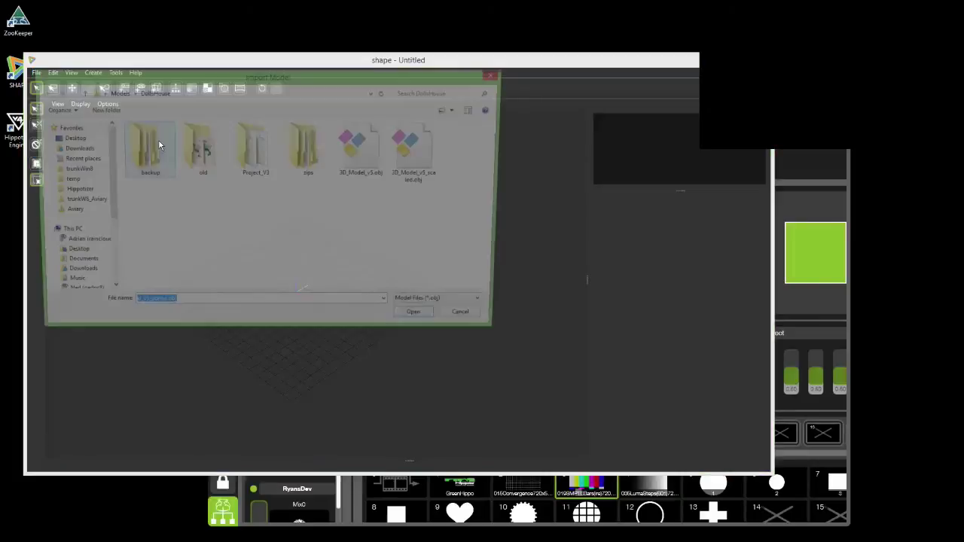
left_click(417, 157)
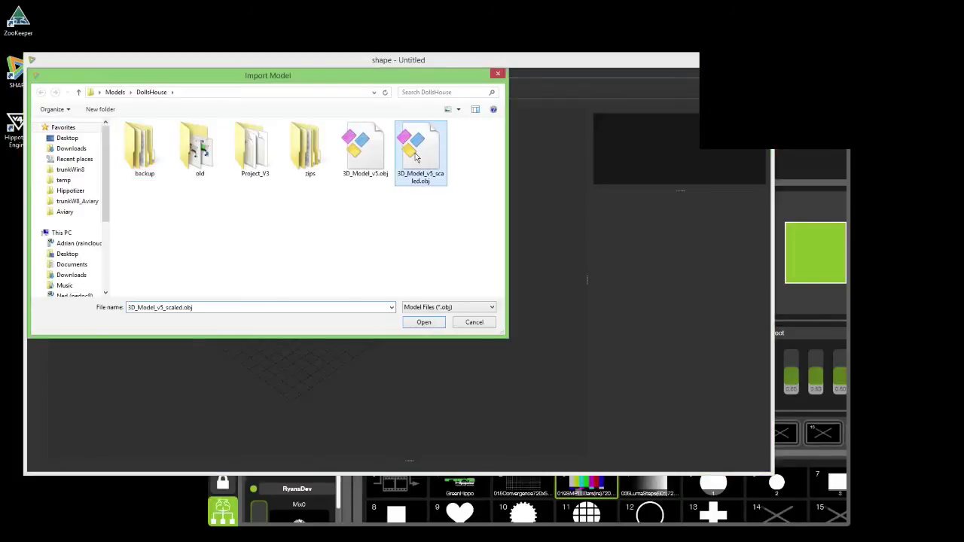
left_click(427, 322)
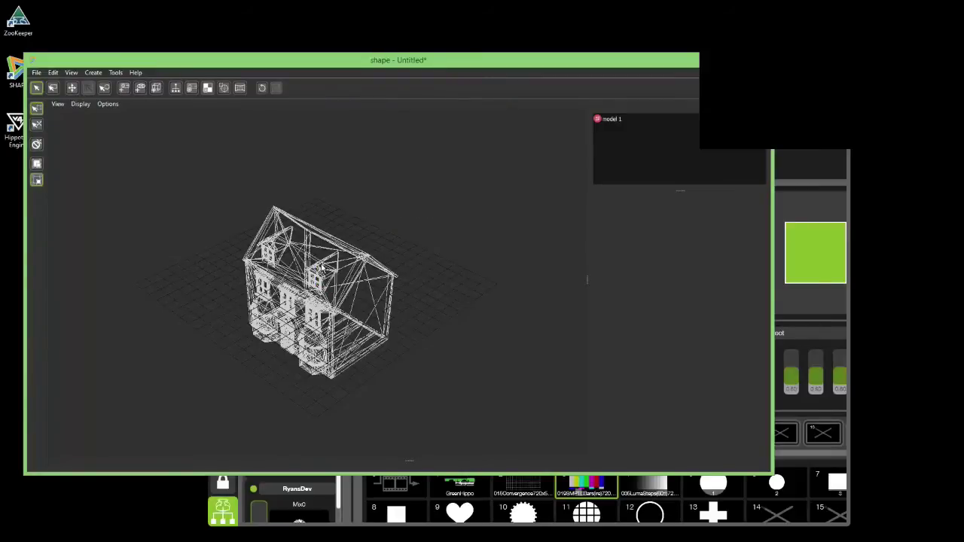
Move the house model up to about Z 85.9 and back to about Y 165.5
left_click(71, 89)
left_click(265, 291)
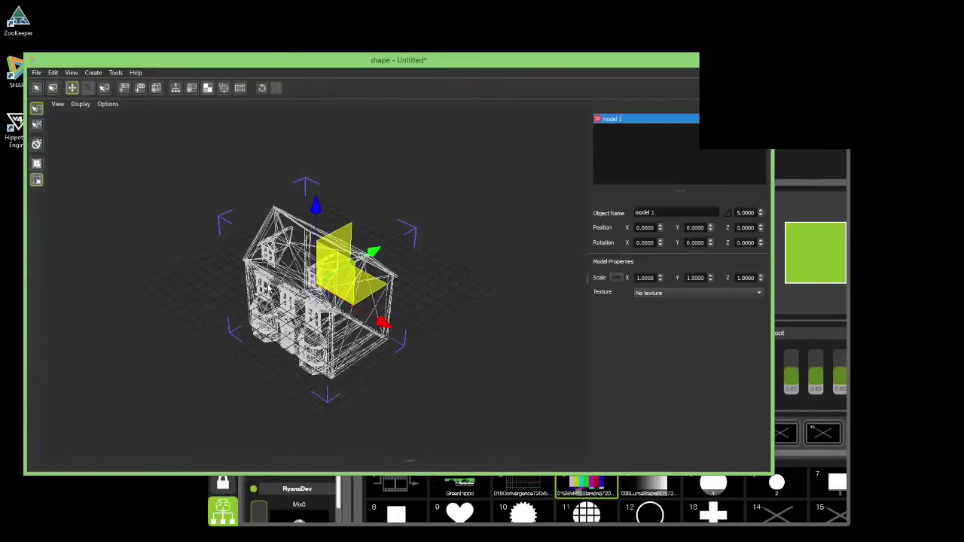
left_click_drag(316, 211, 316, 139)
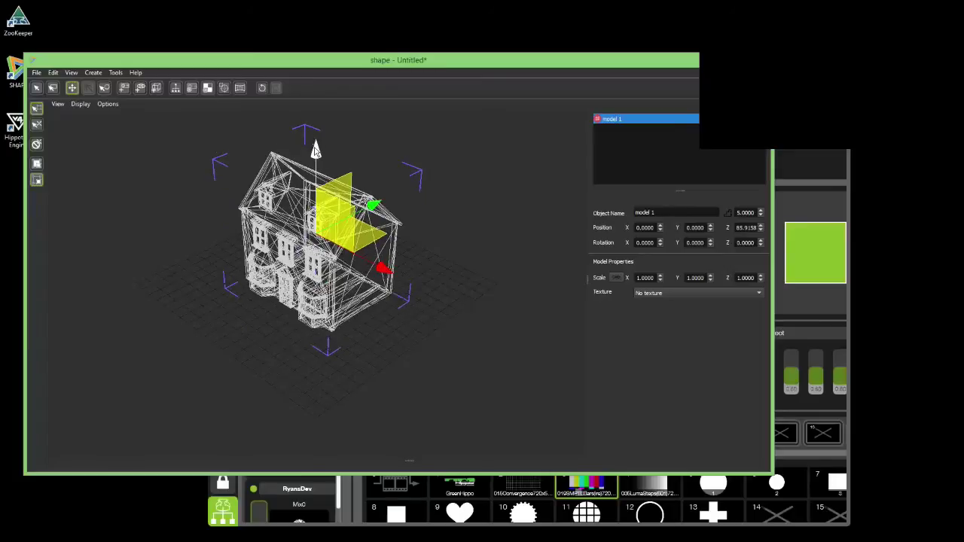
left_click_drag(371, 210, 446, 169)
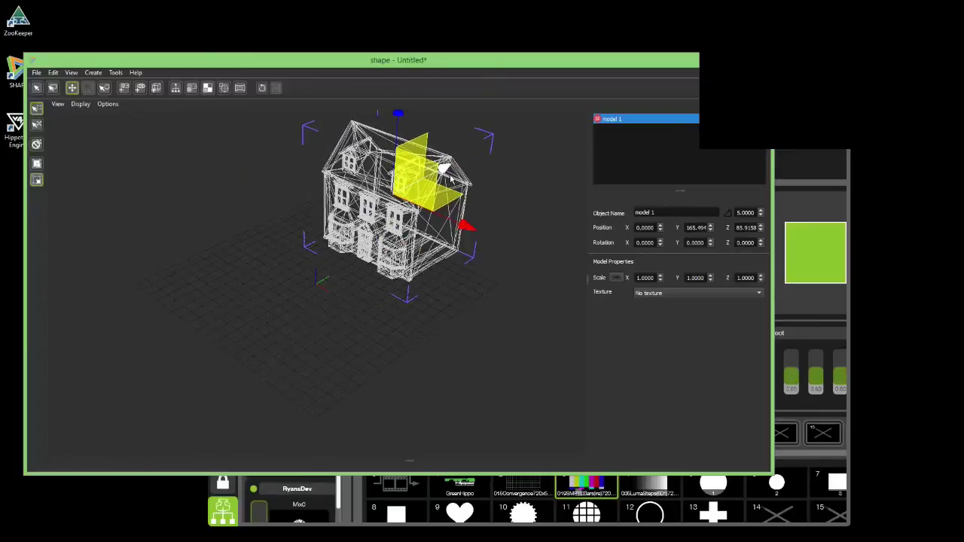
Create a projector and place it in front of the house at about X 22.5, Y -184.3 and Z 81.6
left_click(124, 88)
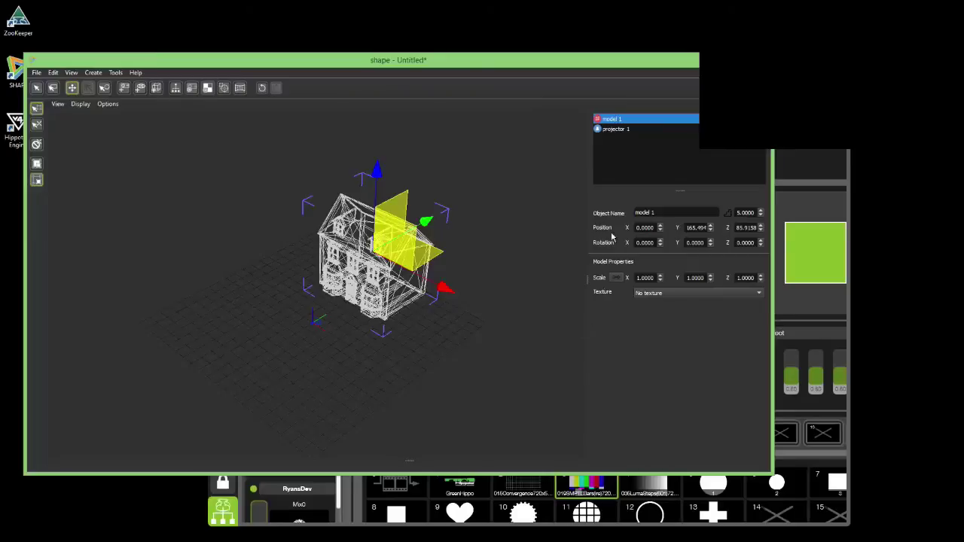
left_click(620, 130)
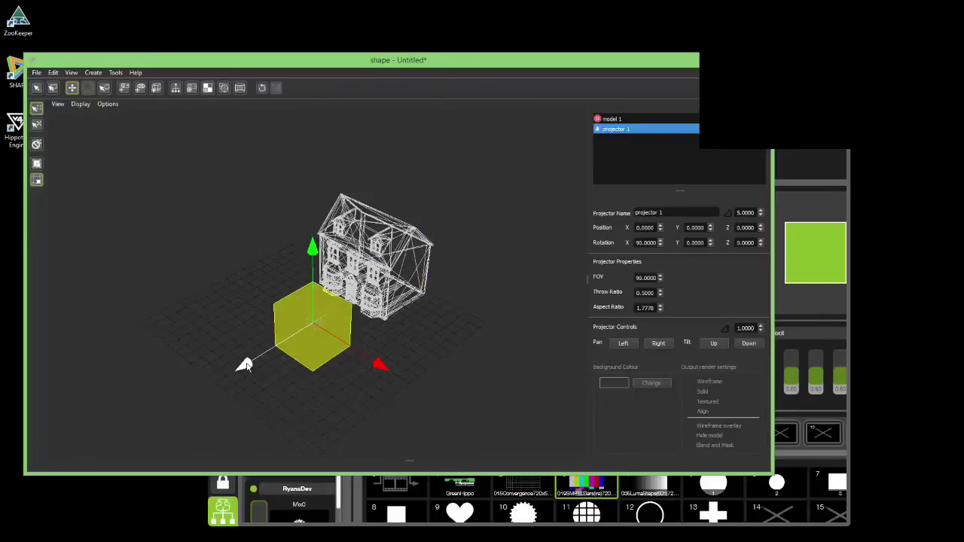
left_click_drag(243, 361, 165, 404)
left_click_drag(242, 288, 241, 252)
left_click_drag(172, 368, 155, 378)
left_click_drag(298, 380, 362, 404)
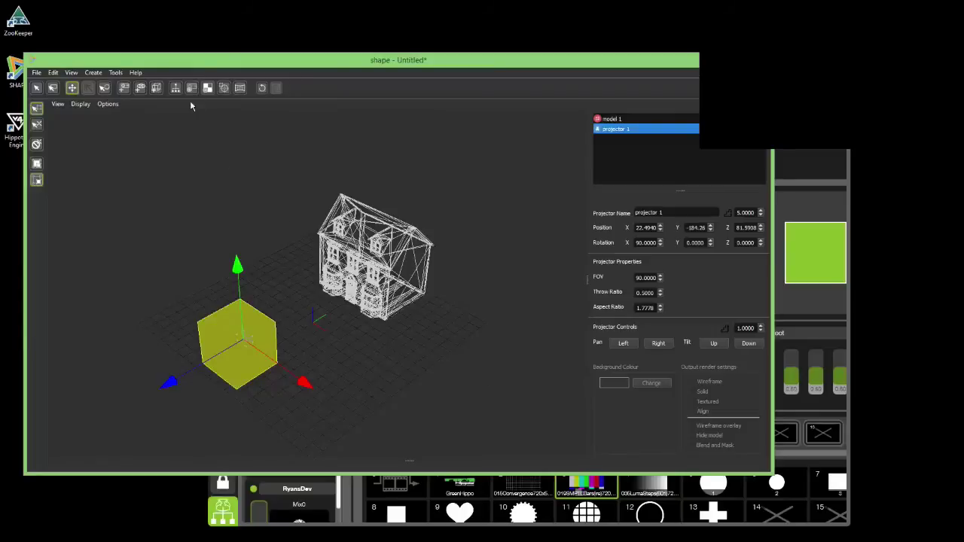
Assign projector 1 to the Hippotizer_1 output in the Output Manager and close the manager
left_click(113, 73)
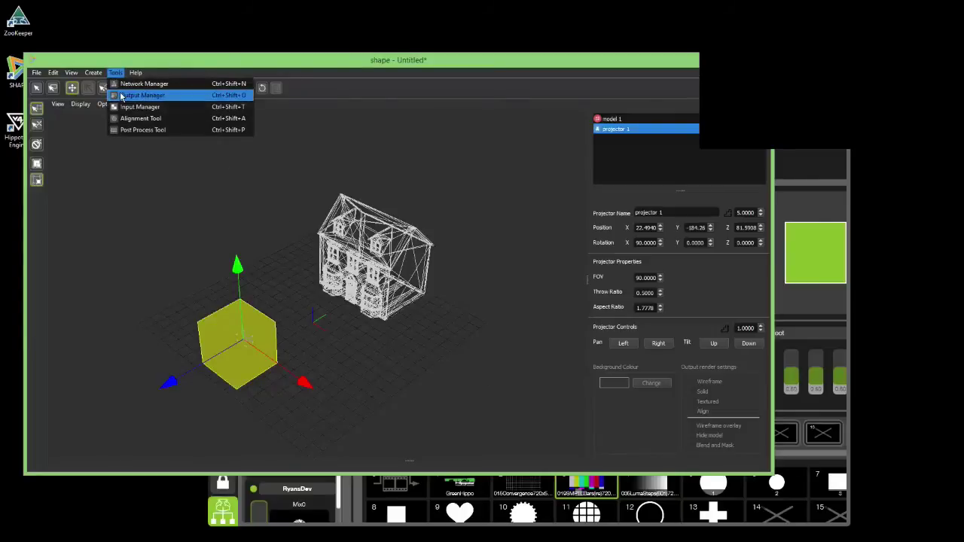
left_click(121, 93)
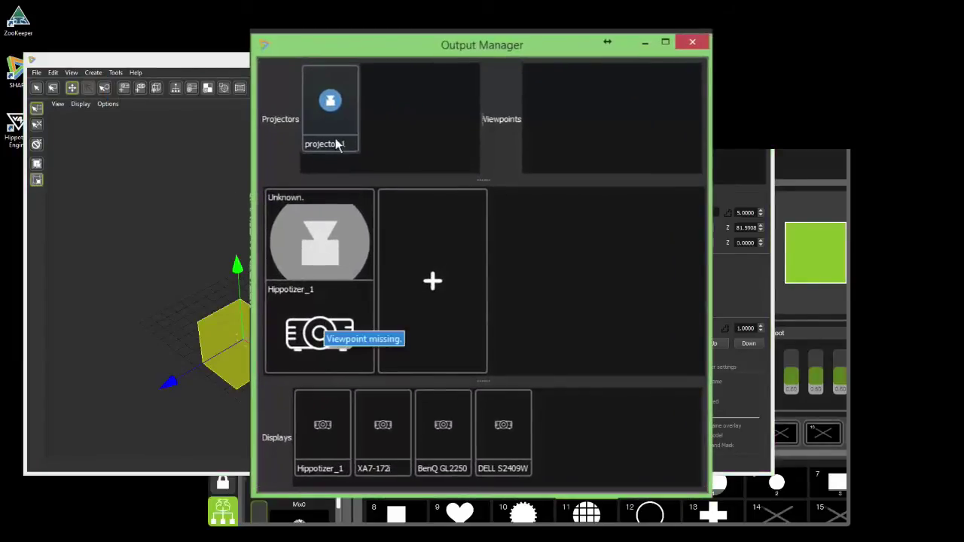
left_click_drag(331, 99, 385, 244)
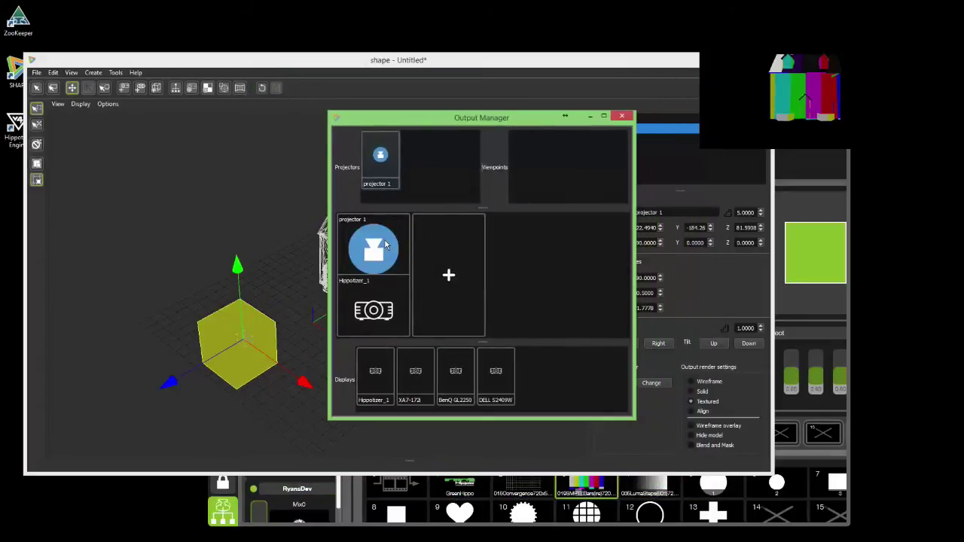
left_click(623, 118)
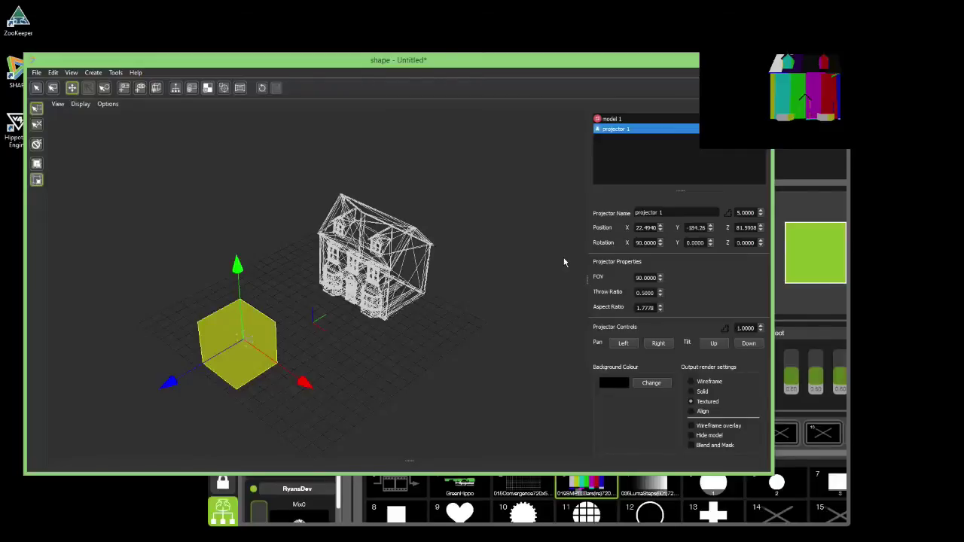
Enable the wireframe overlay on projector 1's textured output and deselect the projector
left_click(691, 425)
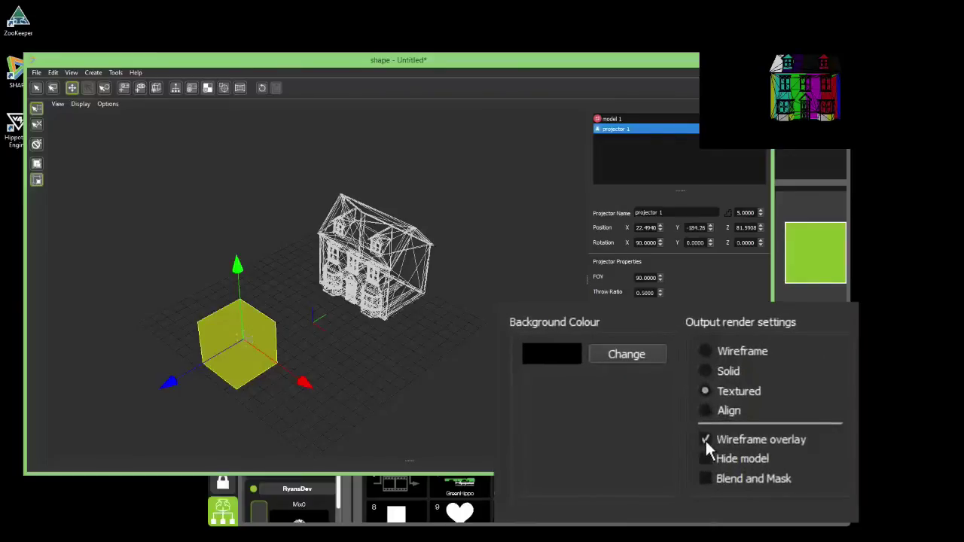
left_click(706, 439)
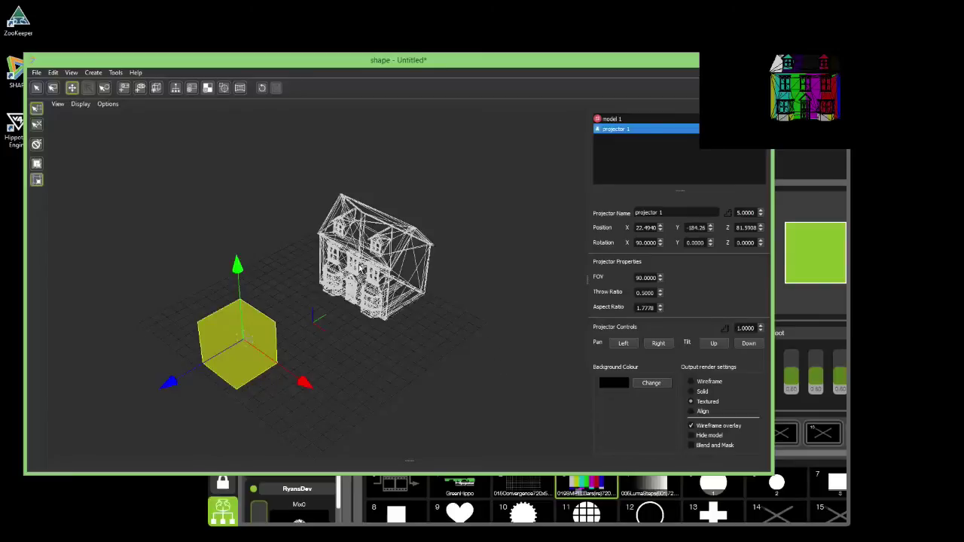
left_click(137, 175)
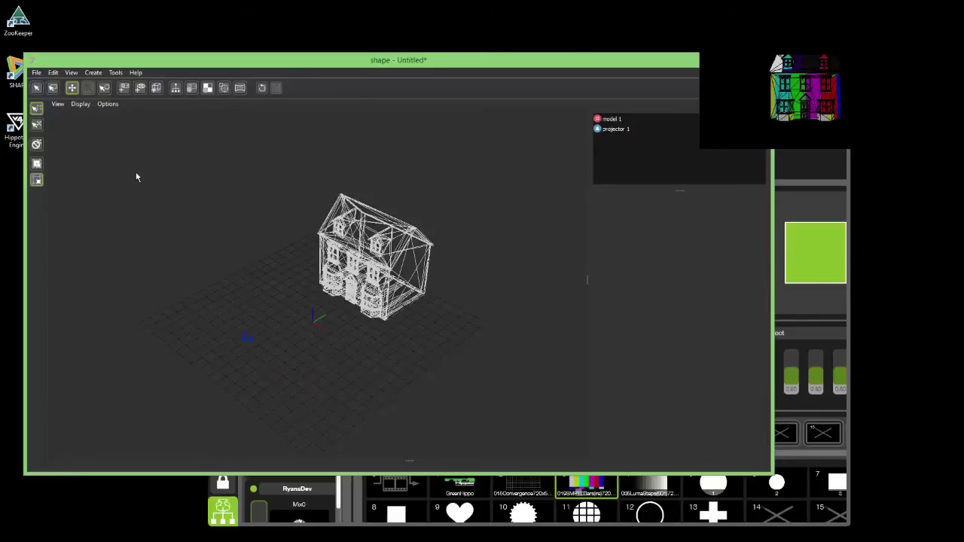
Load realistic.png from the DollsHouse folder as an input image in the Input Manager
left_click(94, 72)
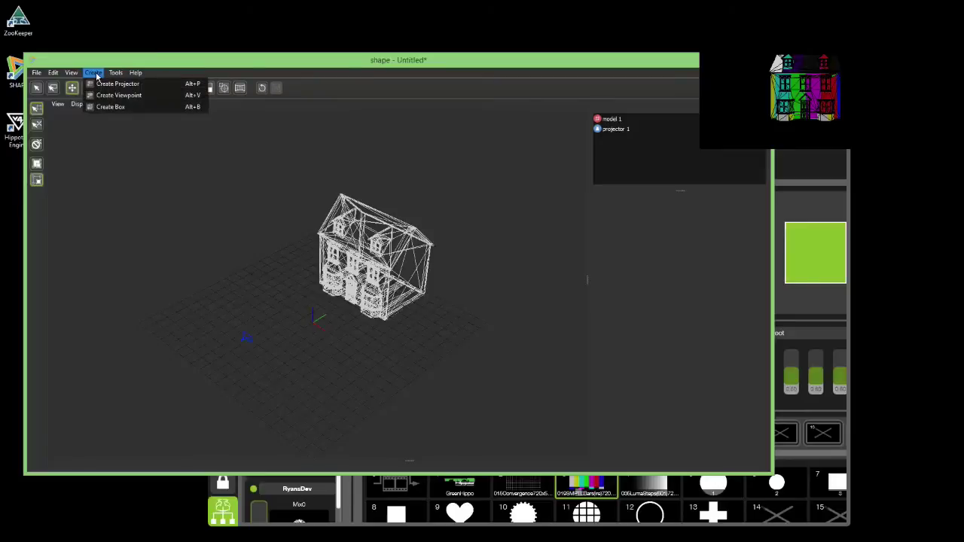
mouse_move(114, 74)
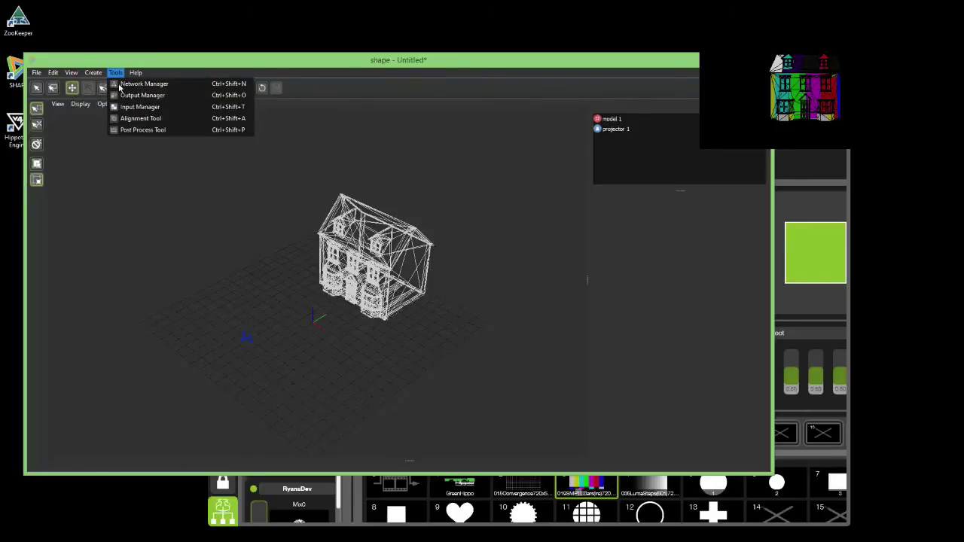
left_click(126, 108)
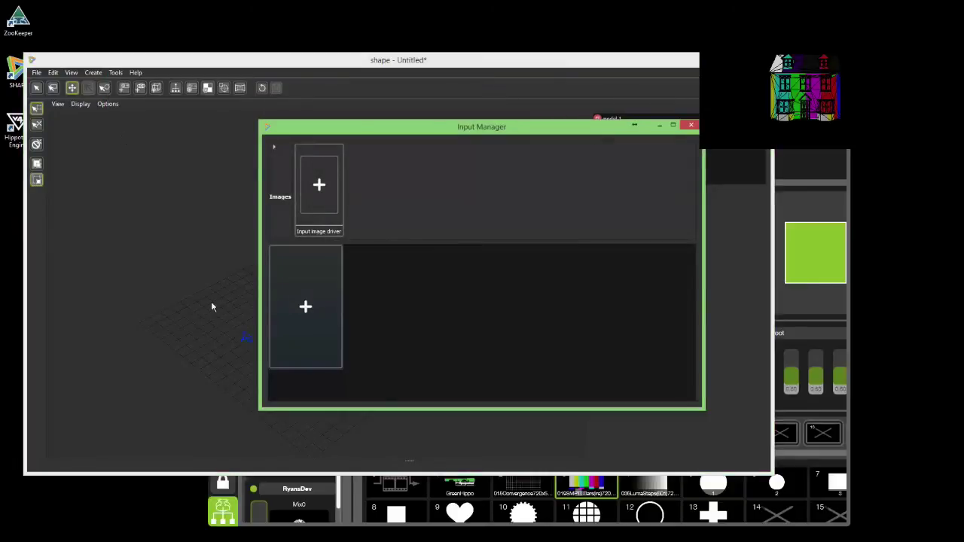
left_click(321, 188)
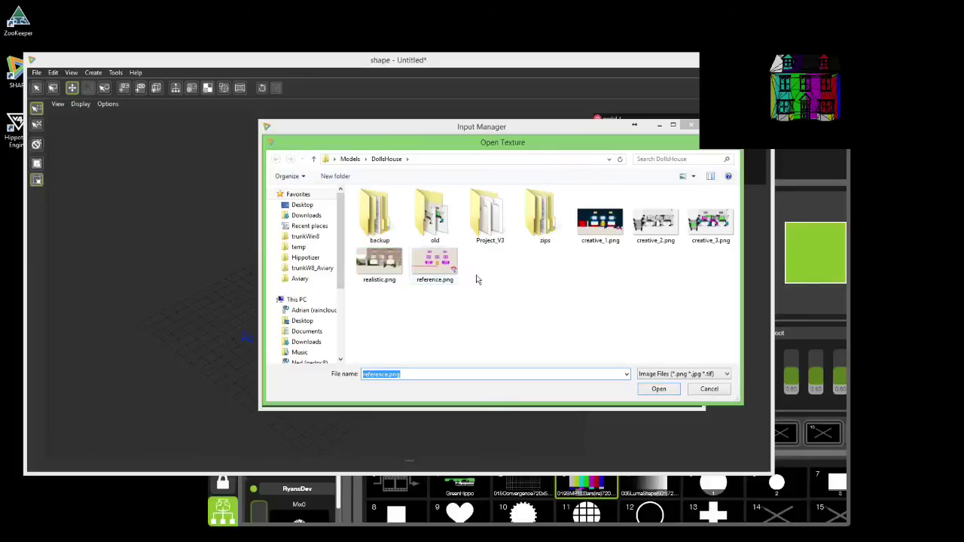
left_click(385, 267)
left_click(646, 391)
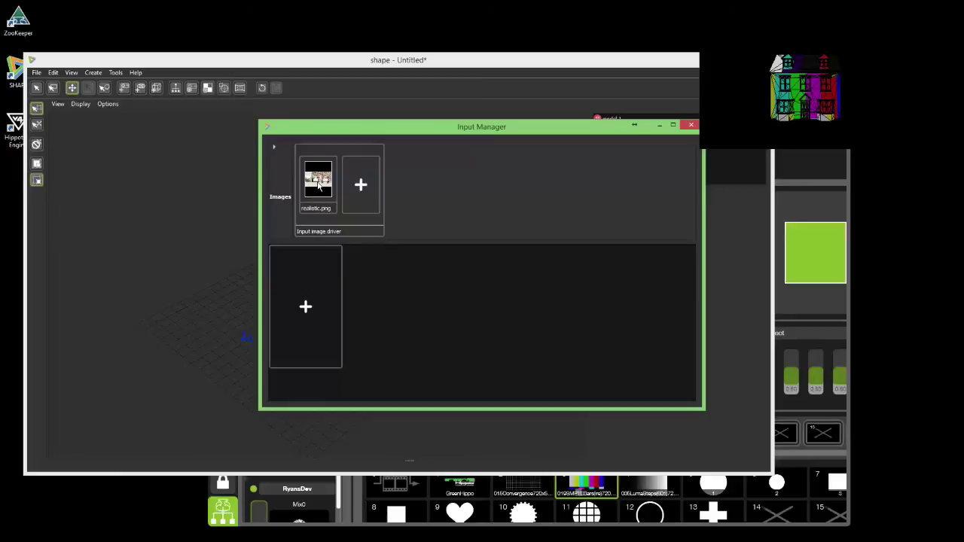
Assign realistic.png to the empty texture slot and close the Input Manager
left_click_drag(319, 184, 299, 285)
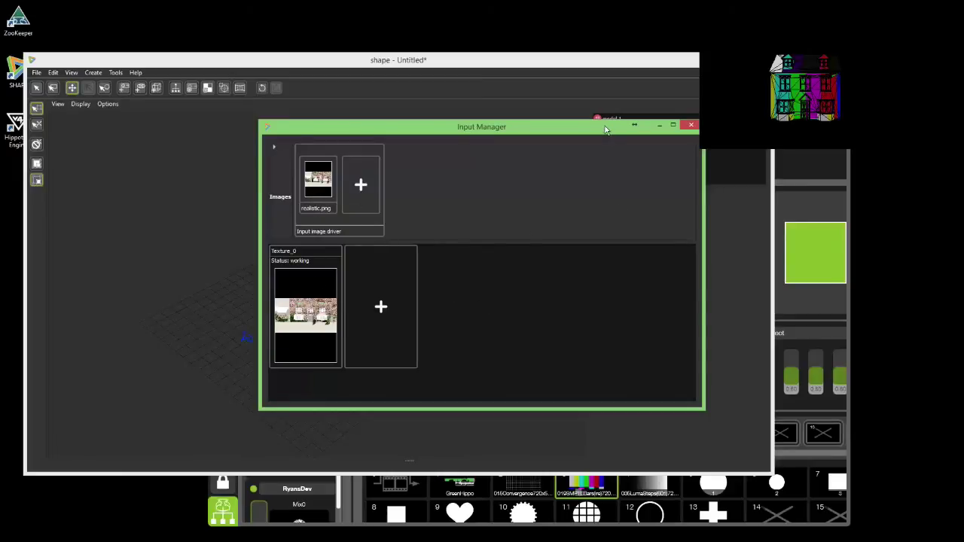
left_click_drag(605, 129, 555, 130)
left_click(640, 127)
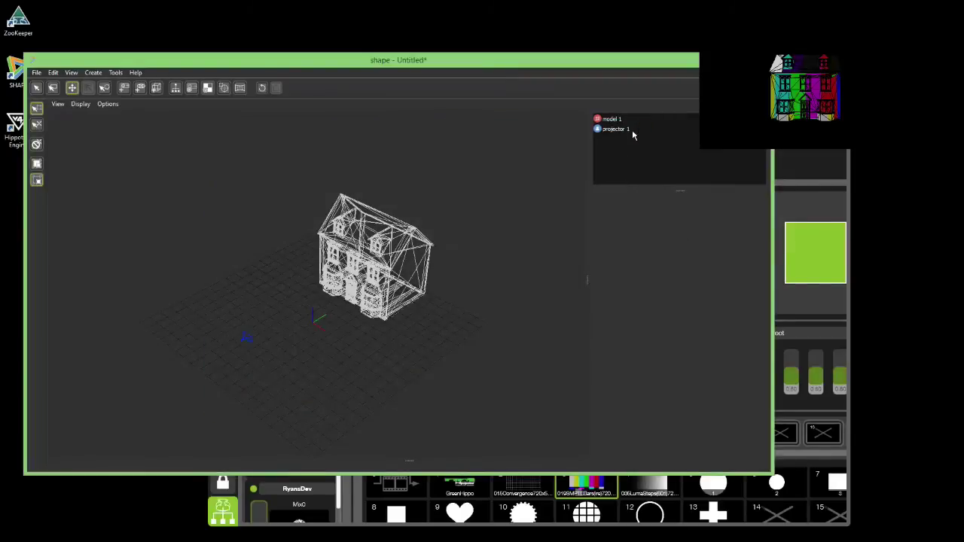
Set the viewport display to Texture and apply Texture_0 to model 1
left_click(82, 106)
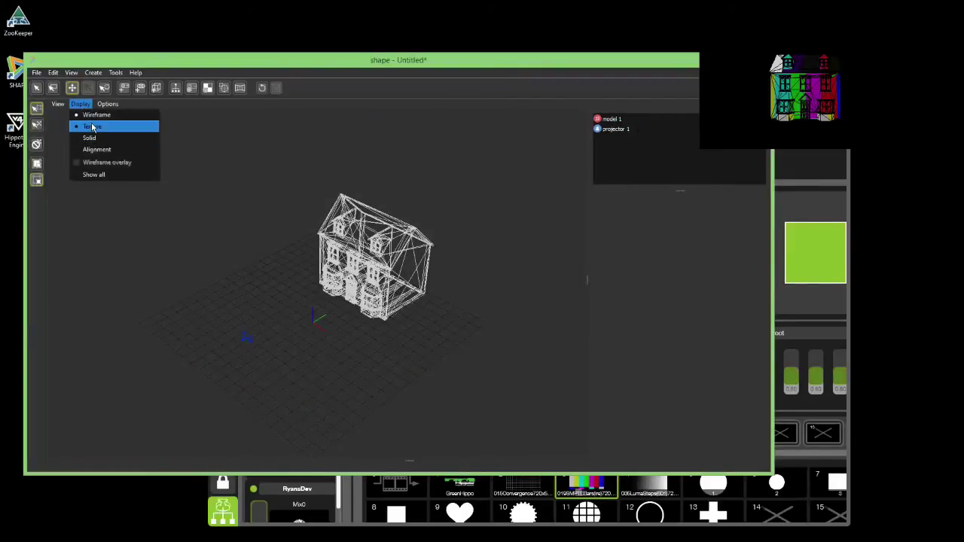
left_click(93, 127)
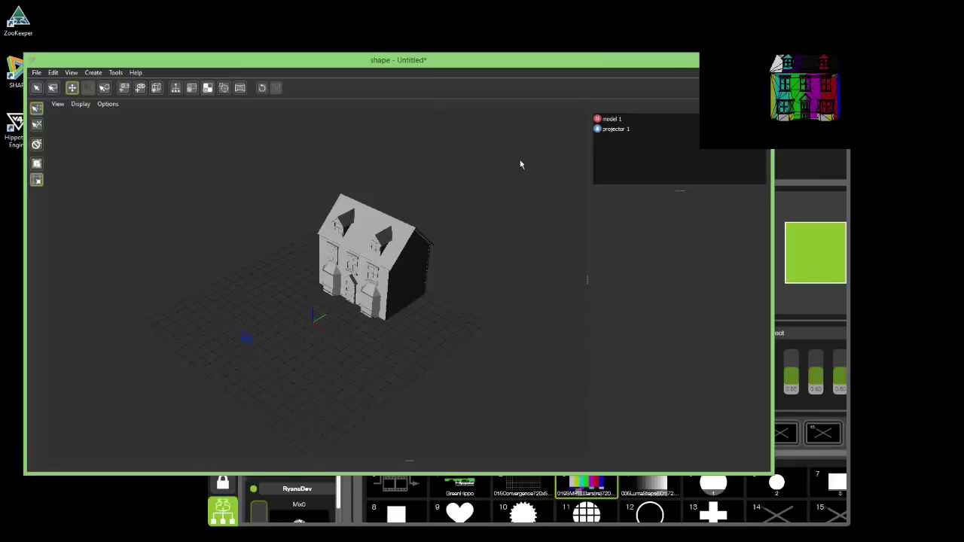
left_click(611, 120)
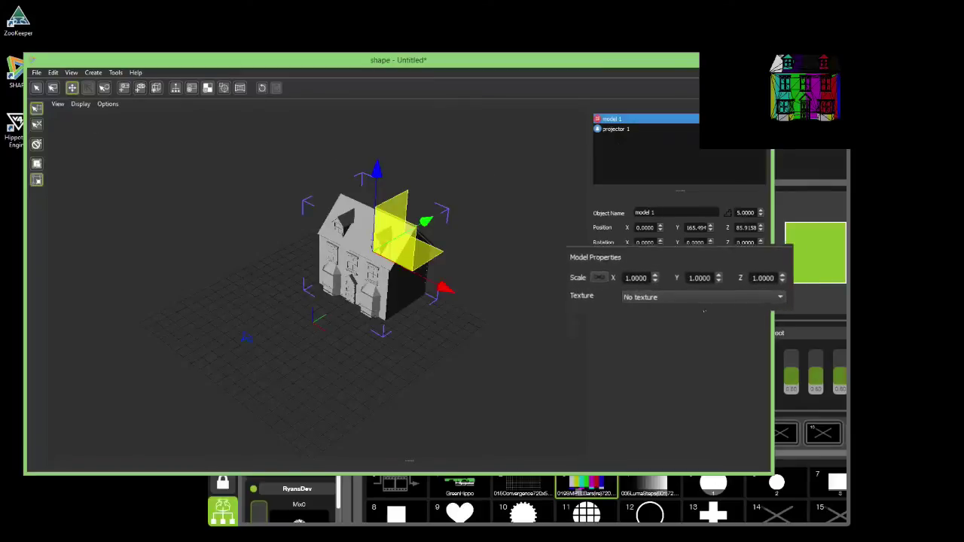
left_click(721, 293)
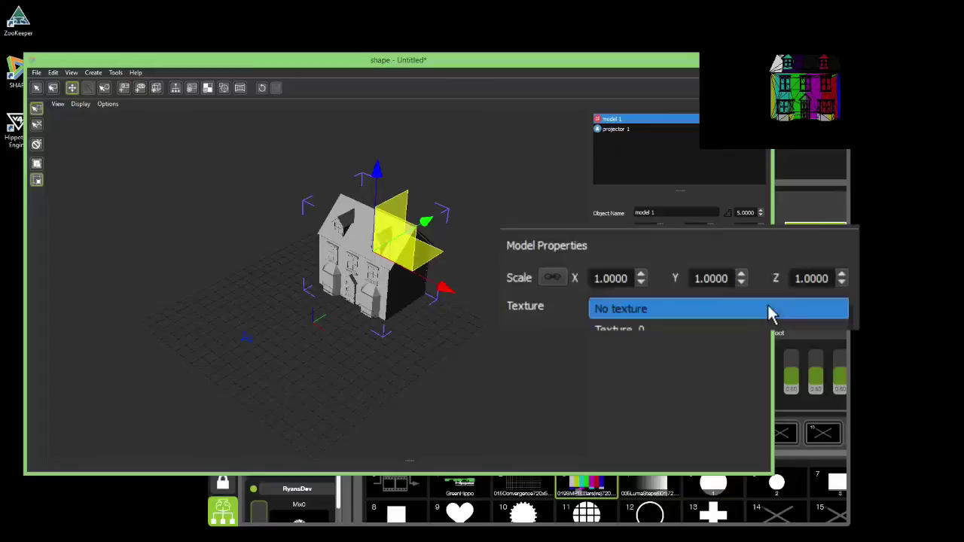
left_click(667, 328)
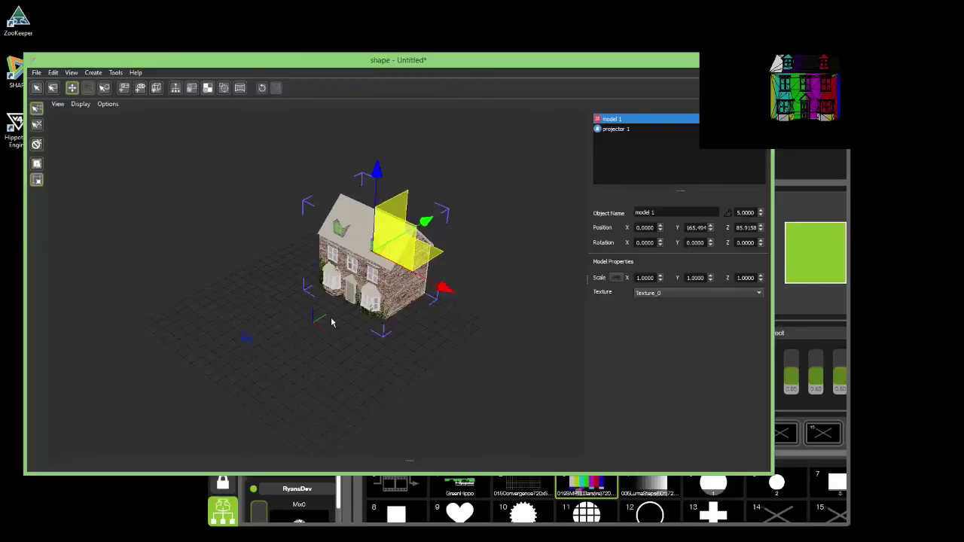
left_click(307, 391)
left_click_drag(307, 392, 488, 296)
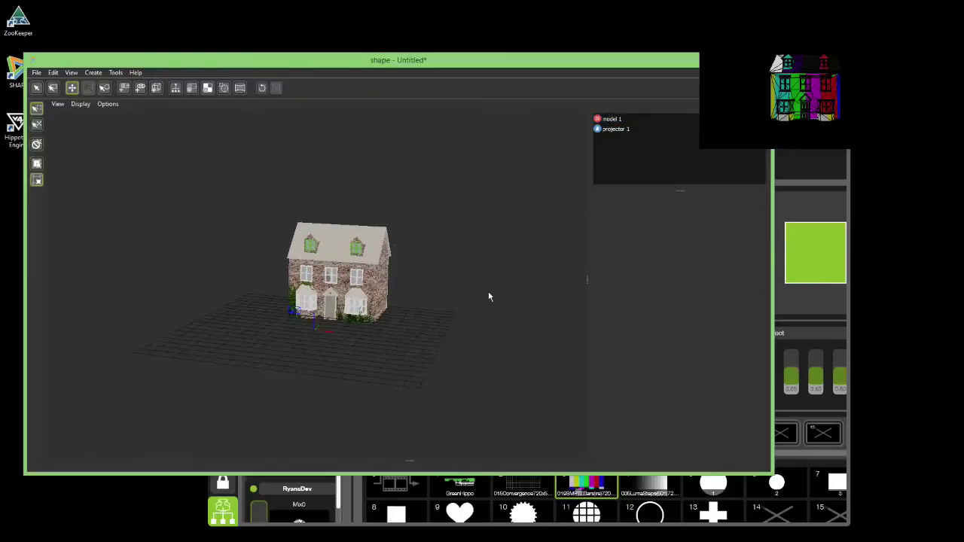
scroll(374, 315, "up", 5)
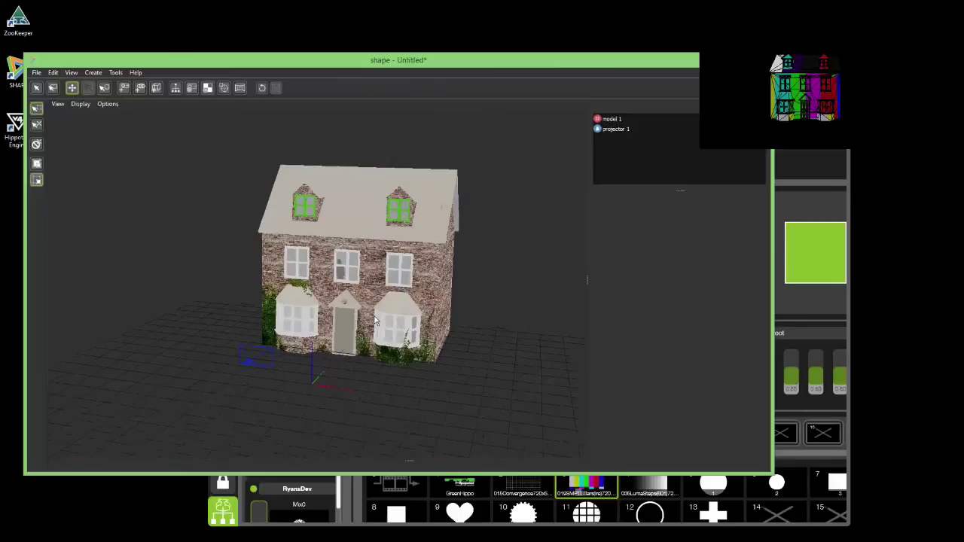
scroll(375, 321, "up", 1)
mouse_move(462, 334)
left_mouse_down()
mouse_move(468, 324)
mouse_move(445, 337)
left_mouse_up()
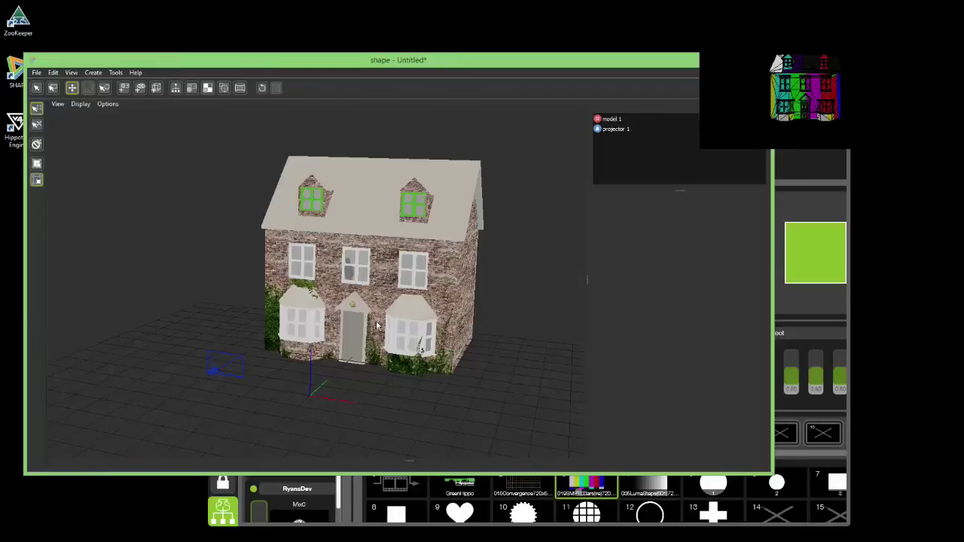
Switch to ZooKeeper, reposition its window and open the Media manager
left_click(791, 198)
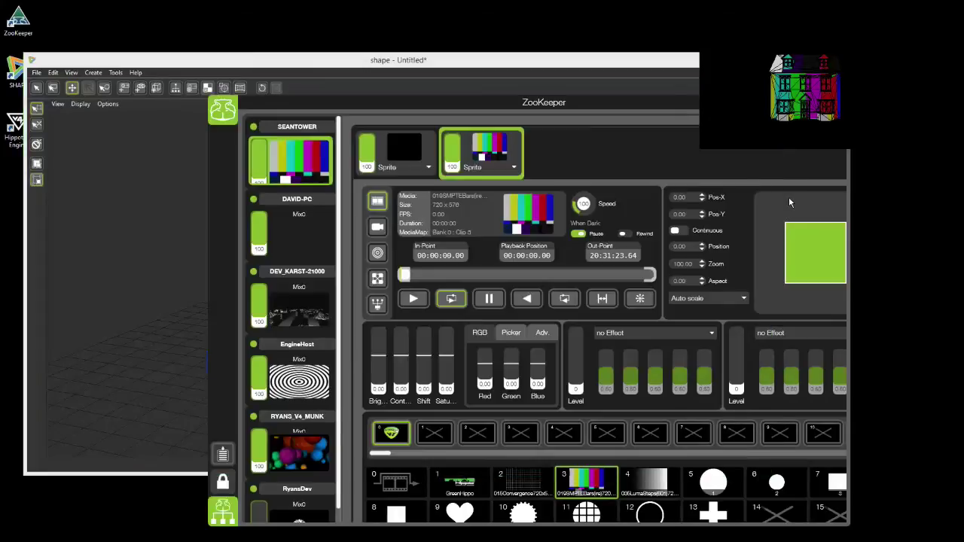
left_click_drag(445, 103, 275, 79)
left_click(50, 89)
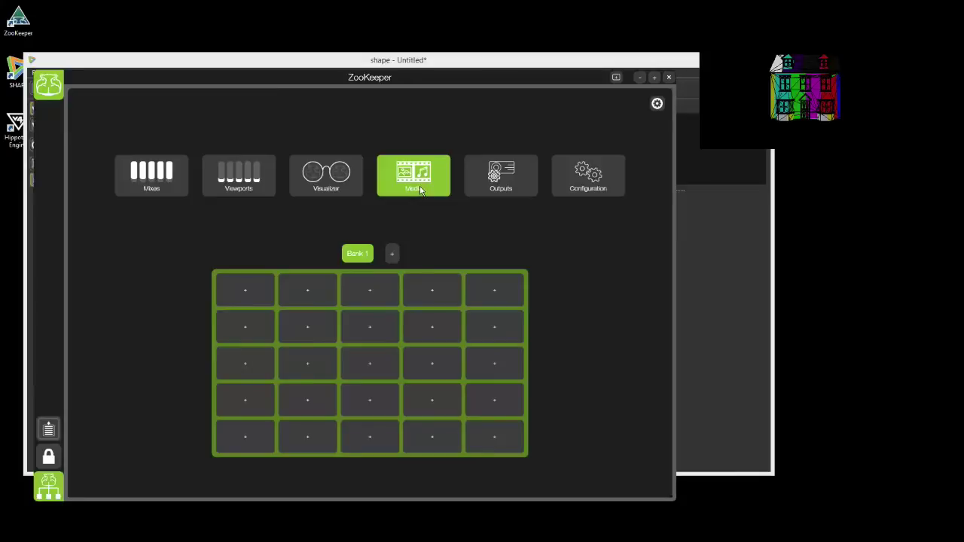
left_click(419, 188)
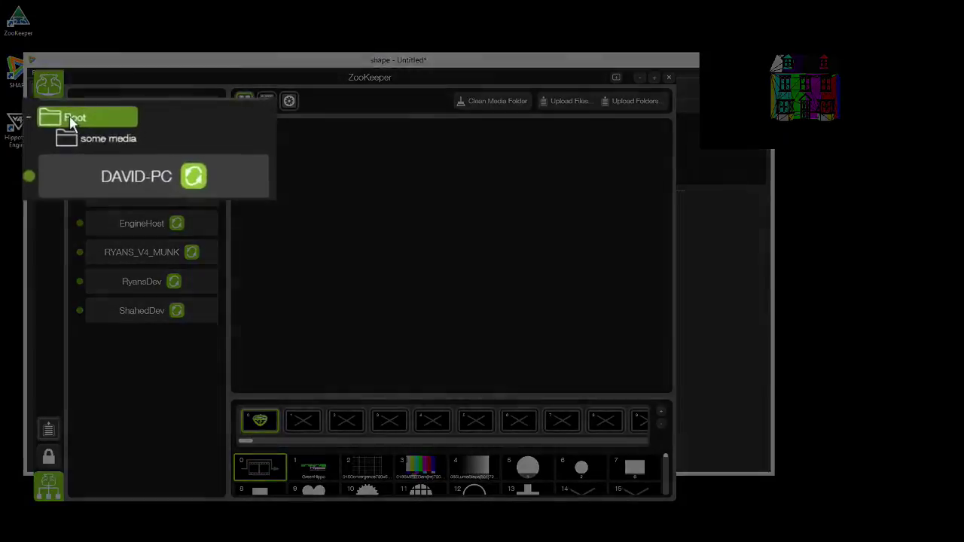
Create a subfolder under the engine's Root media folder and name it Shape
right_click(70, 122)
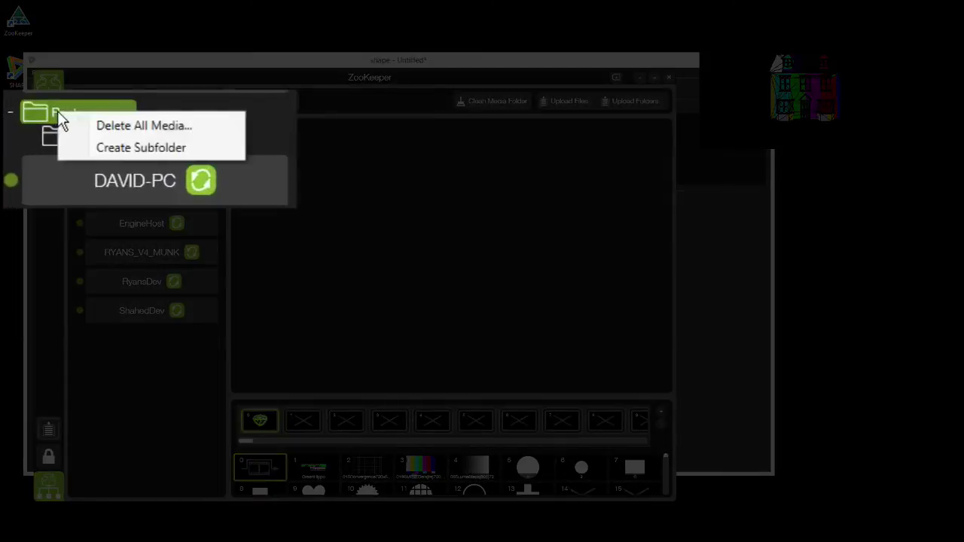
left_click(88, 147)
right_click(97, 158)
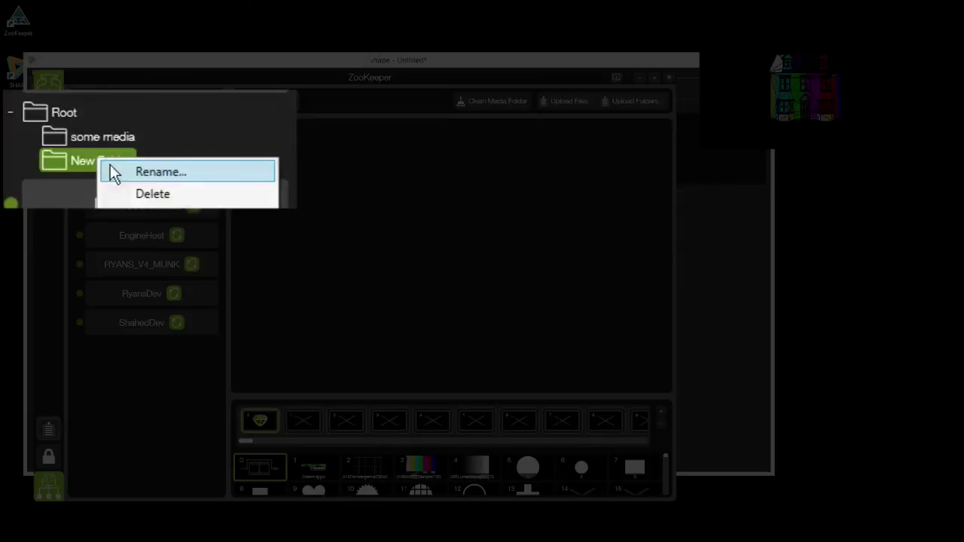
left_click(116, 168)
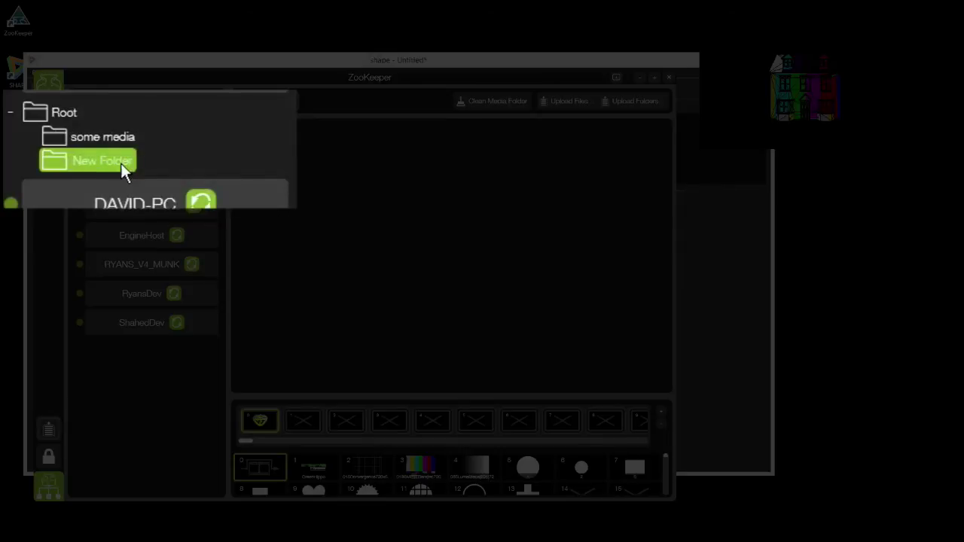
type("Shape")
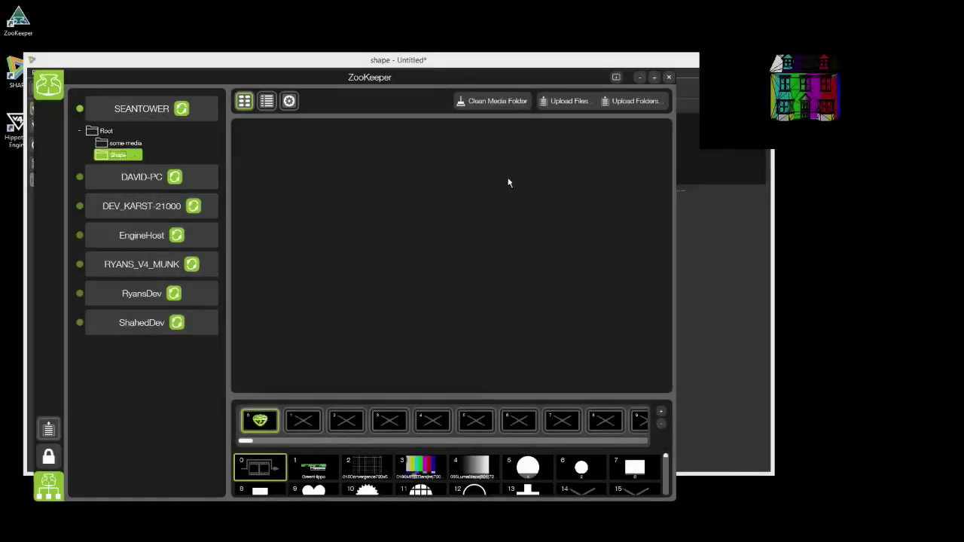
Upload realistic.png from the DollsHouse folder into the Shape folder and map it to the first empty media bank
left_click(567, 103)
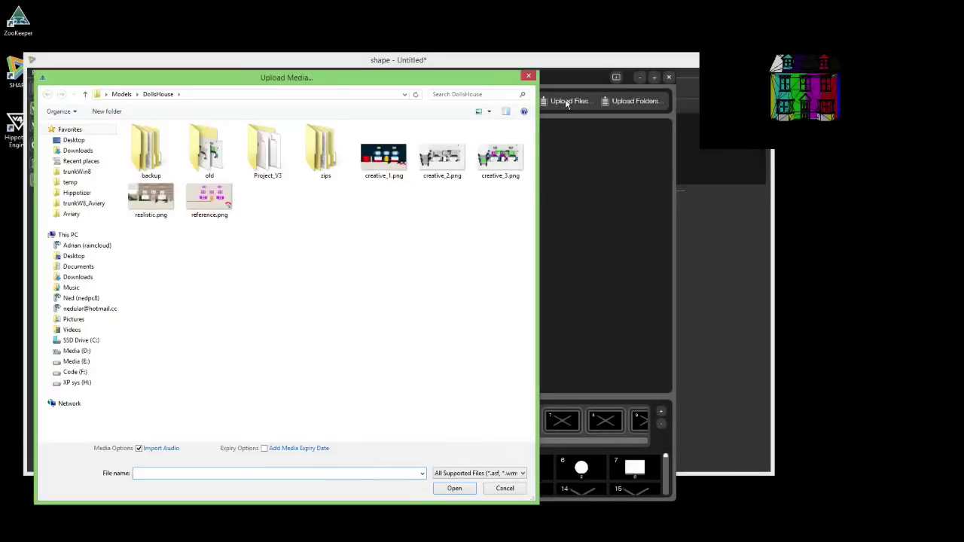
left_click(150, 198)
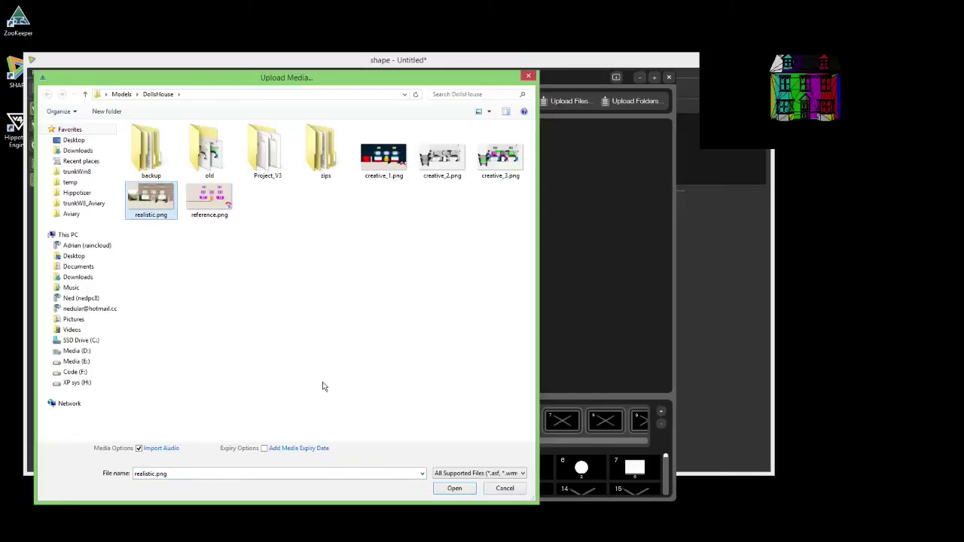
left_click(455, 488)
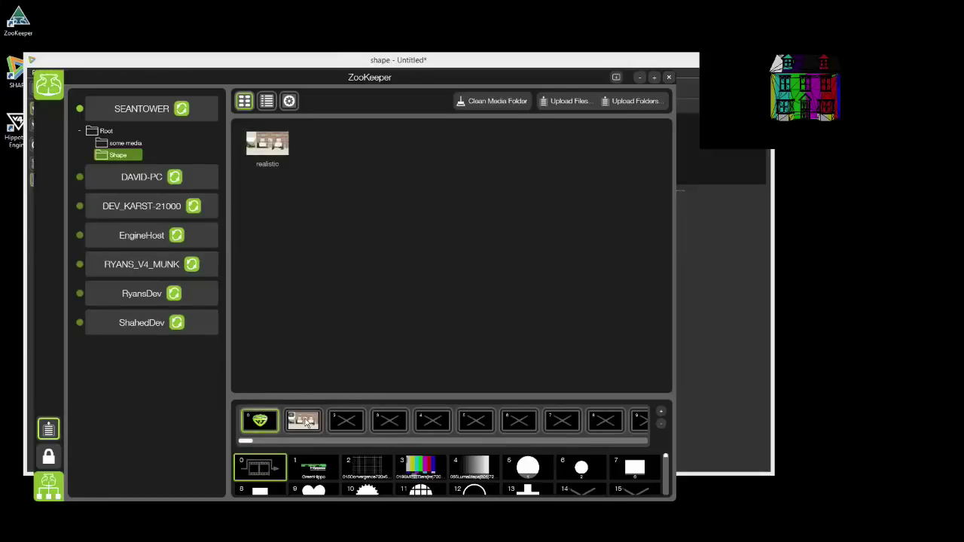
In the Mixes view, load the realistic clip on the first Sprite layer and set the colour-bars layer's level to 0
left_click(48, 85)
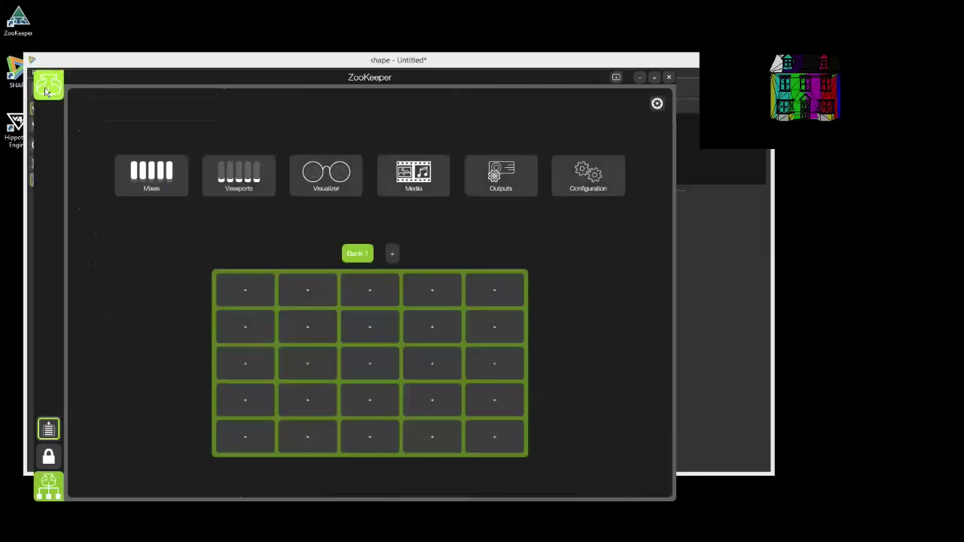
left_click(137, 177)
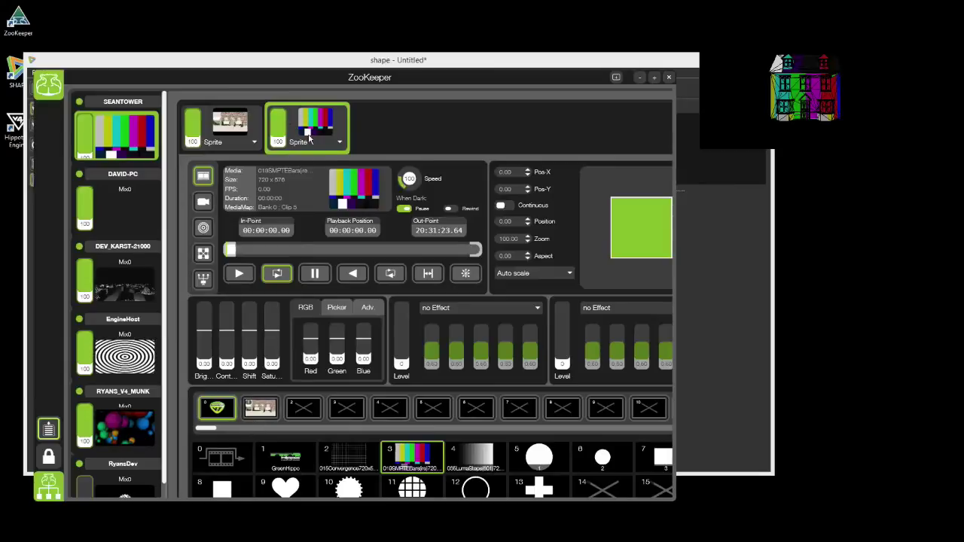
left_click_drag(280, 113, 285, 171)
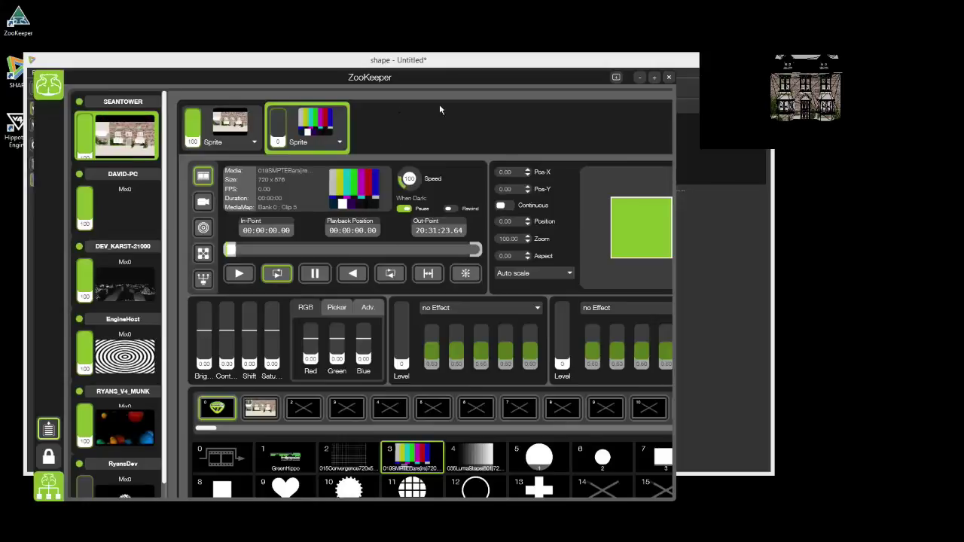
Switch back to SHAPE and turn off the wireframe overlay in projector 1's output render settings
left_click_drag(319, 75, 446, 82)
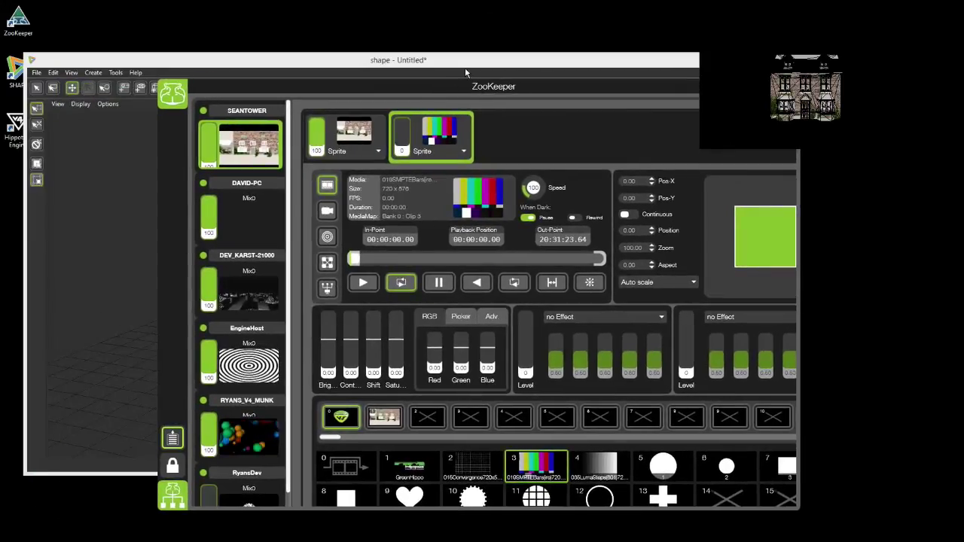
left_click(468, 62)
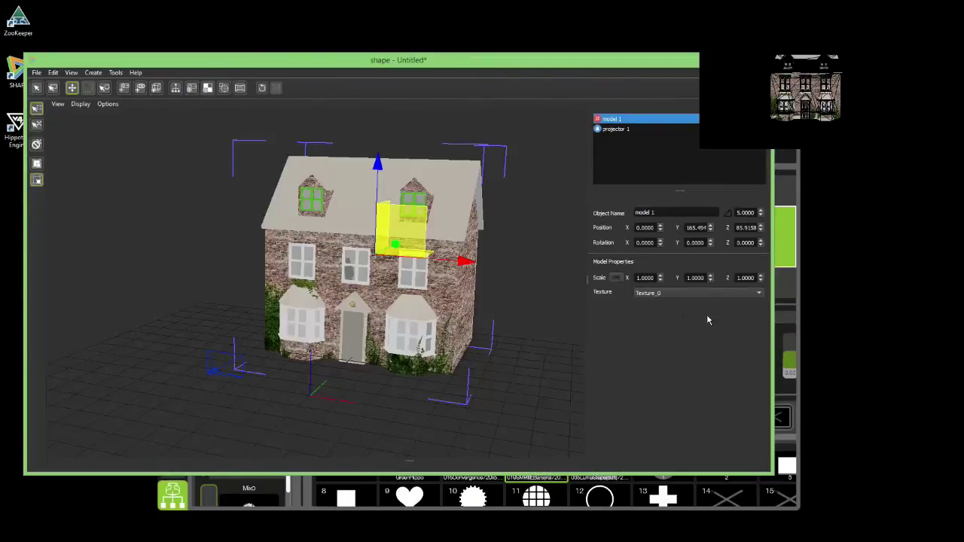
left_click(614, 129)
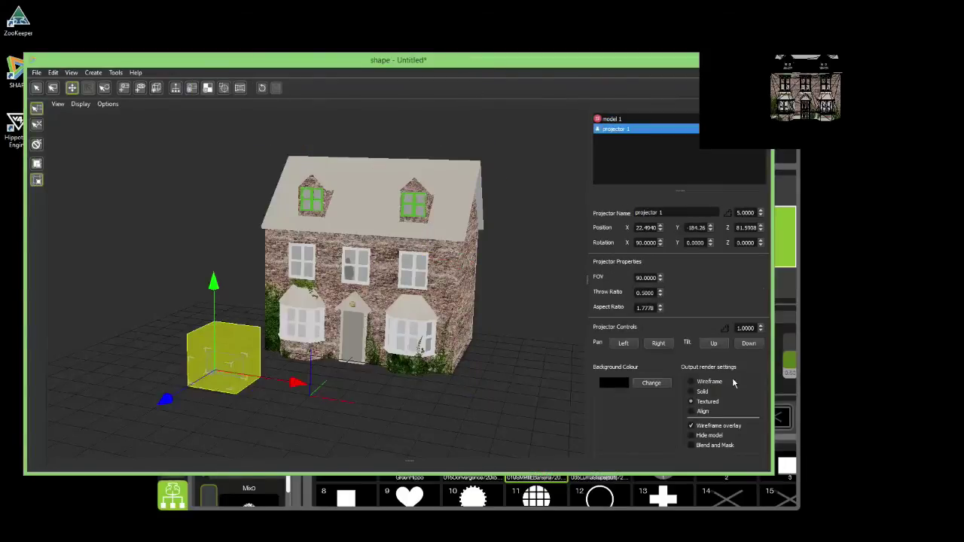
left_click(692, 426)
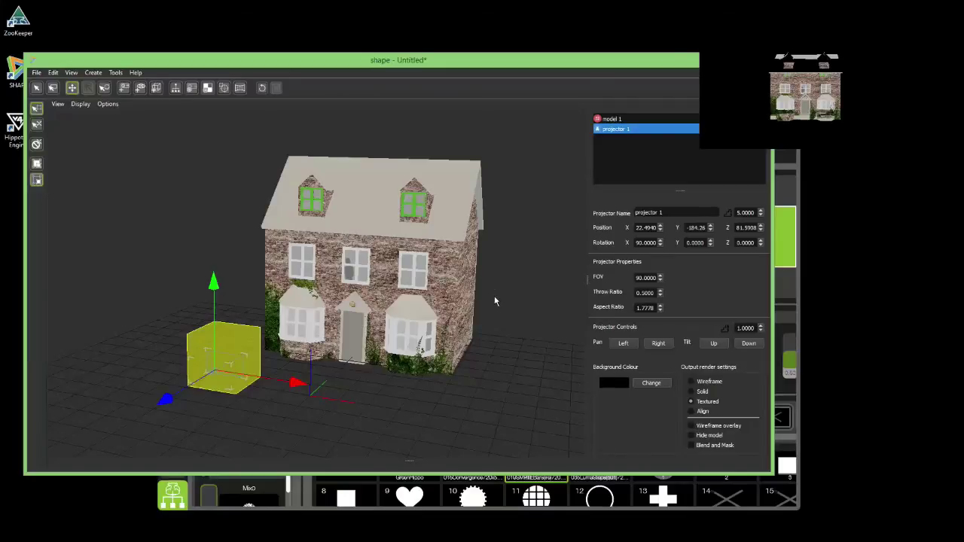
Select model 1 and move it along the X axis to about -19
left_click(452, 261)
left_click_drag(463, 261, 442, 261)
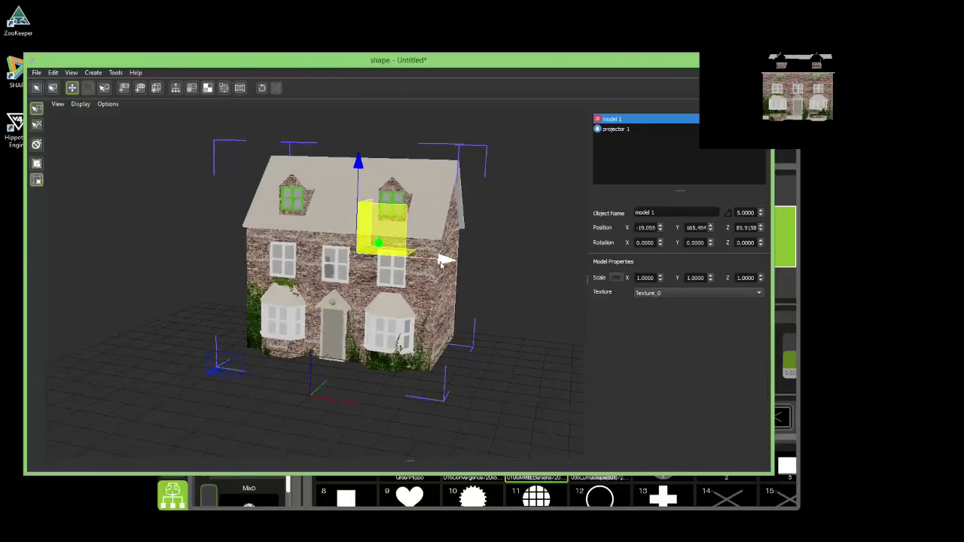